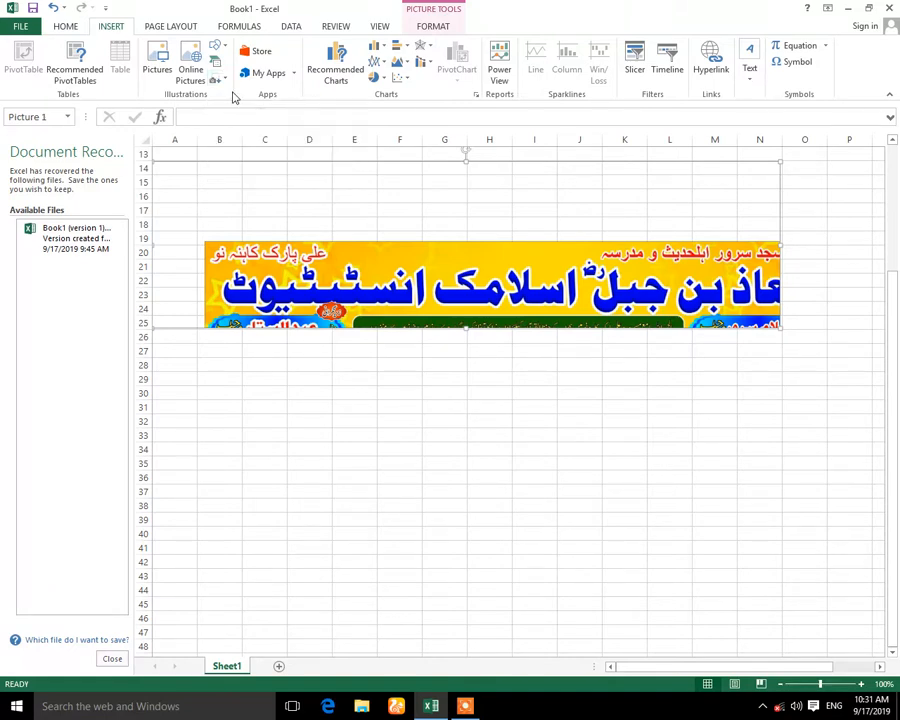
{"action": "left_click", "coordinate": [204, 75]}
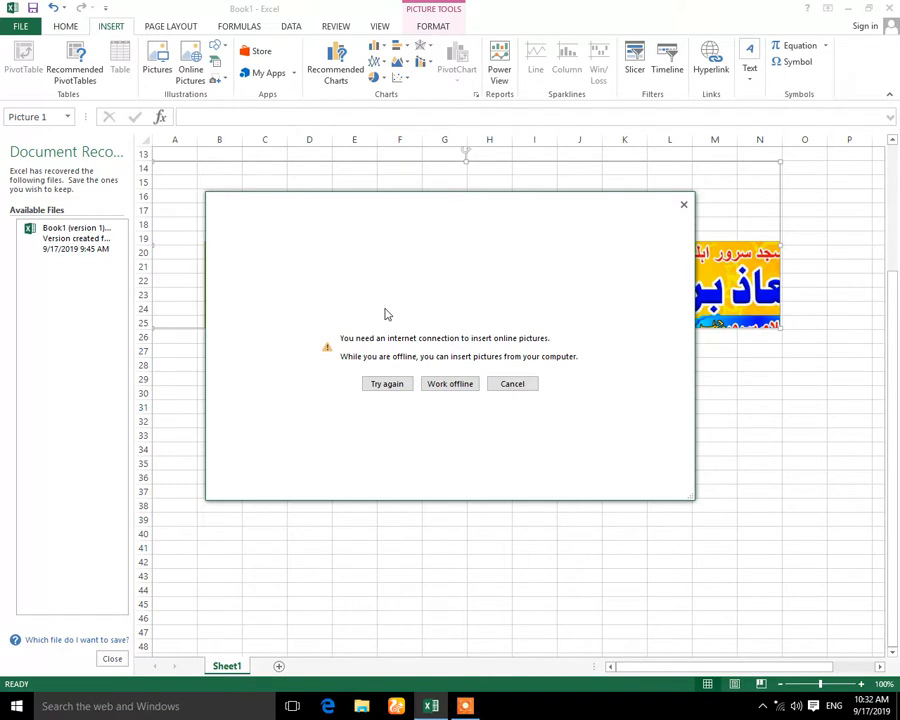
{"action": "left_click", "coordinate": [451, 383]}
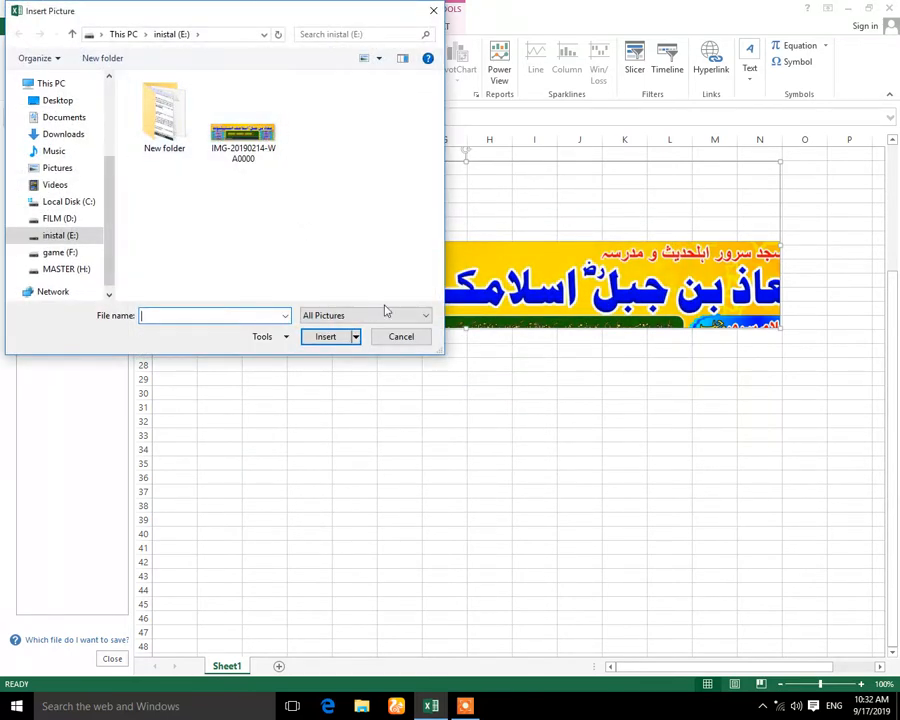
{"action": "left_click", "coordinate": [400, 337]}
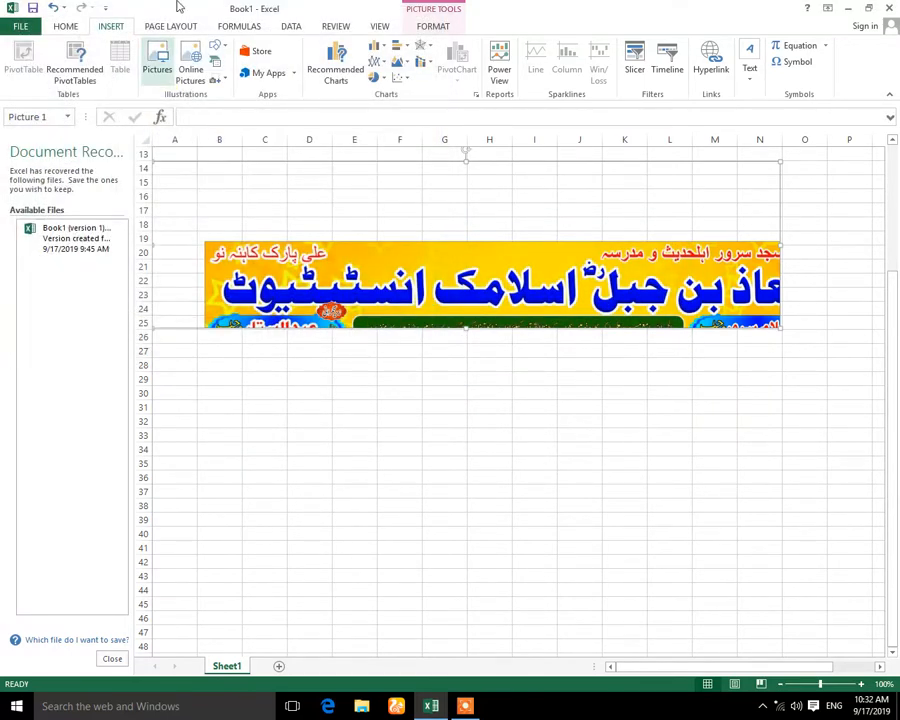
Draw a teardrop shape about 1.45" high and 1.7" wide below the banner picture and apply the light green gradient shape style.
{"action": "left_click", "coordinate": [228, 48]}
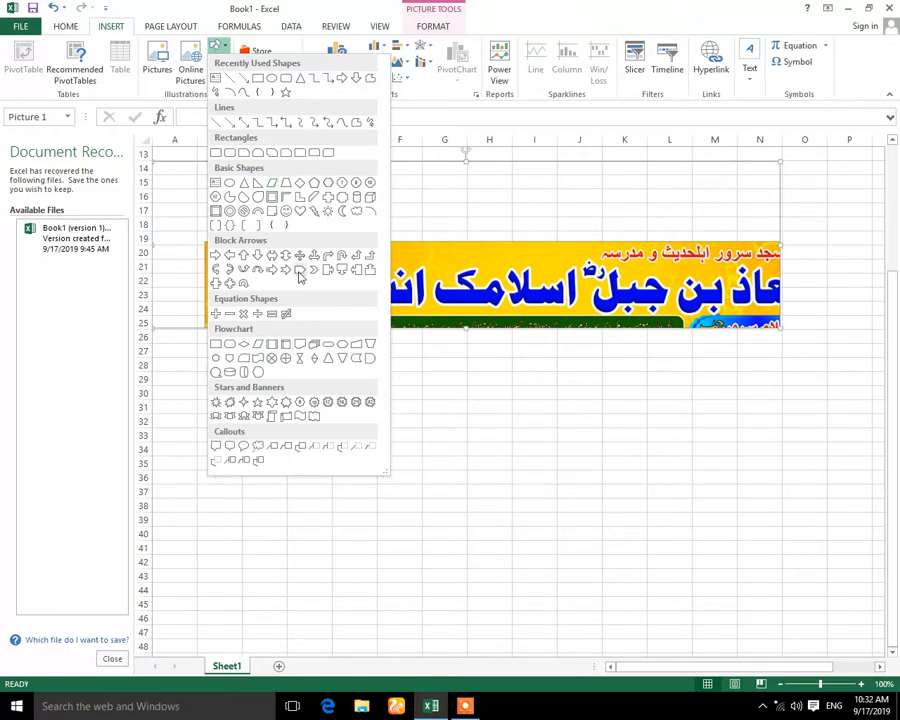
{"action": "left_click", "coordinate": [270, 197]}
{"action": "left_click_drag", "start_coordinate": [277, 364], "coordinate": [393, 463]}
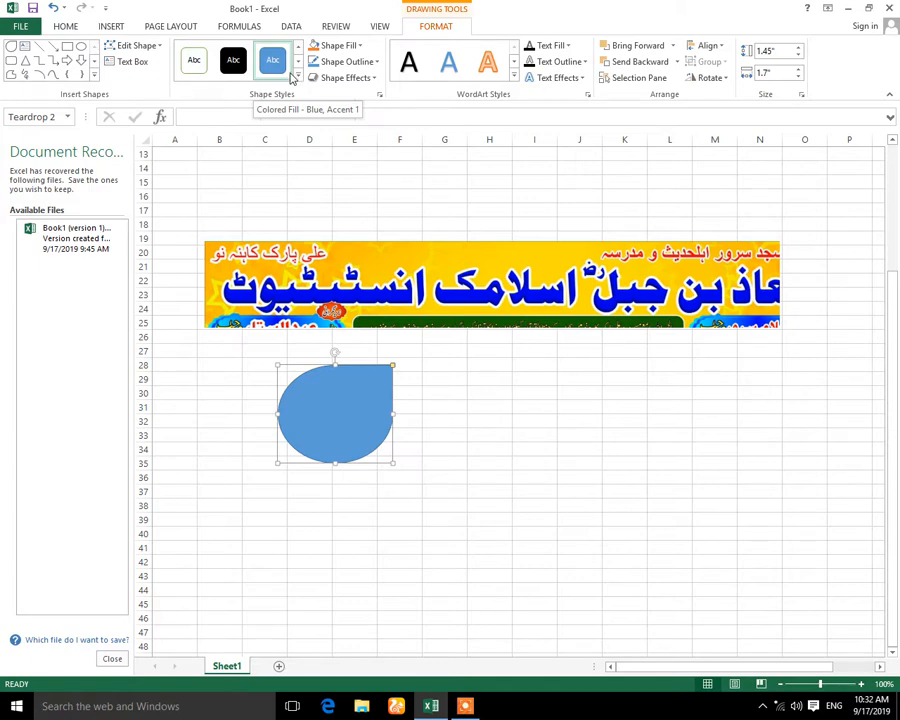
{"action": "left_click", "coordinate": [298, 76]}
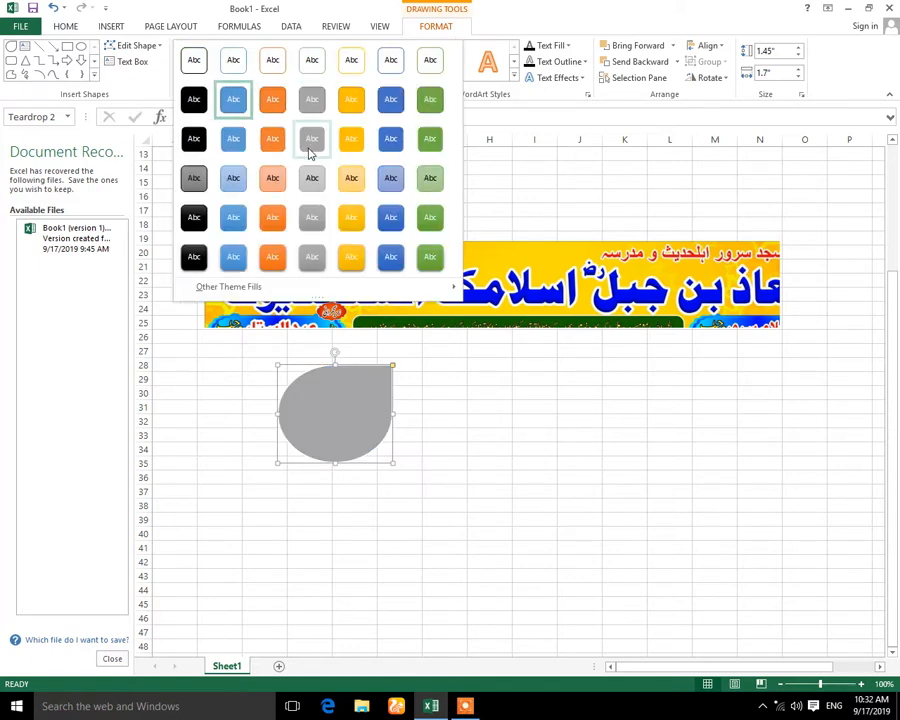
{"action": "left_click", "coordinate": [430, 178]}
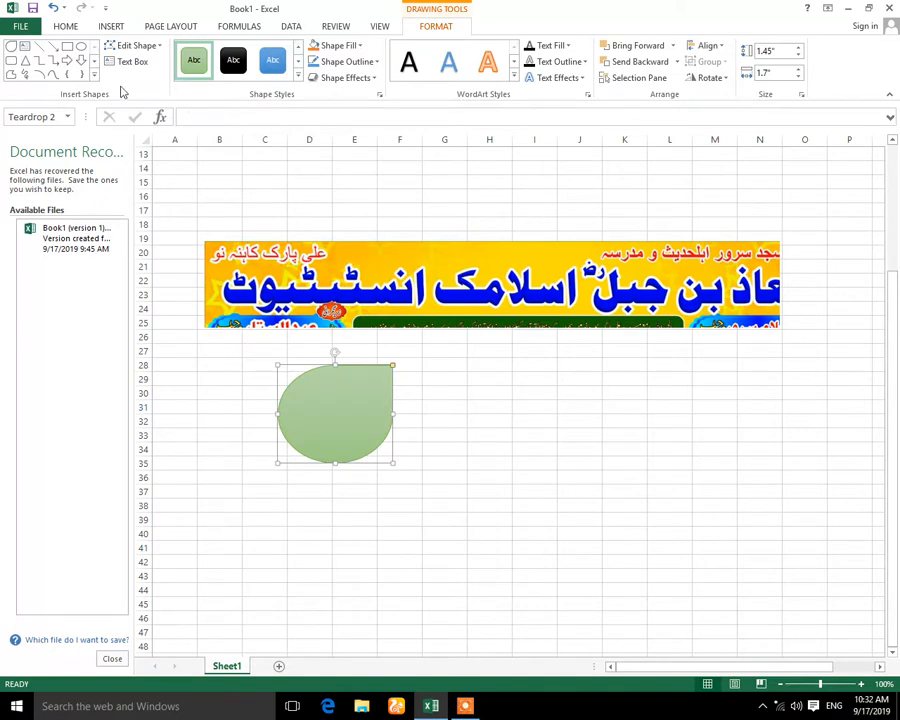
Draw a text box beside the teardrop, about the same size, and shift the teardrop slightly down and to the right.
{"action": "left_click", "coordinate": [138, 47]}
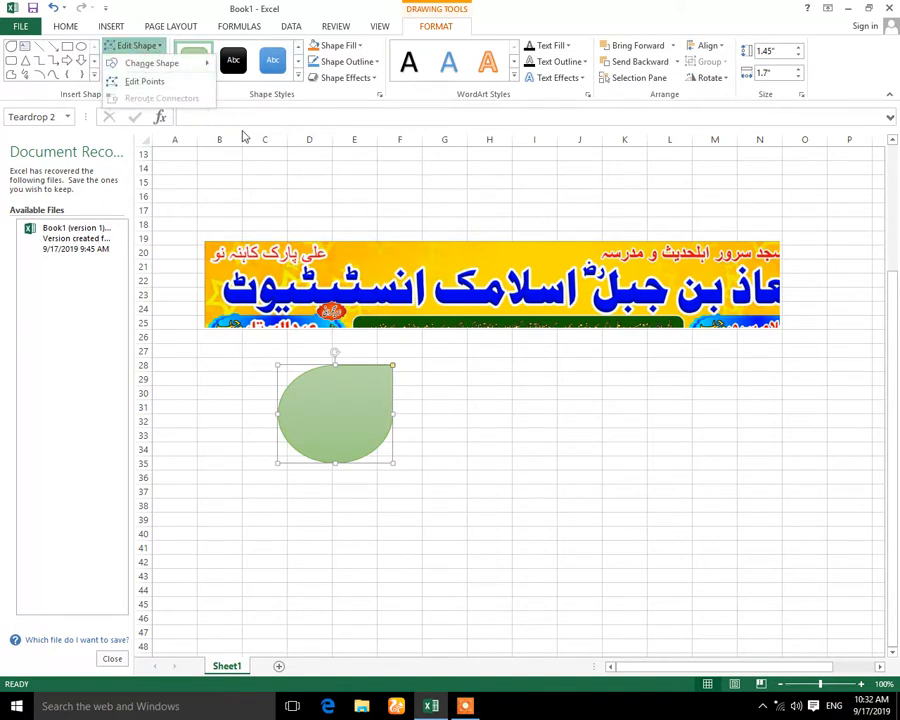
{"action": "left_click", "coordinate": [129, 61]}
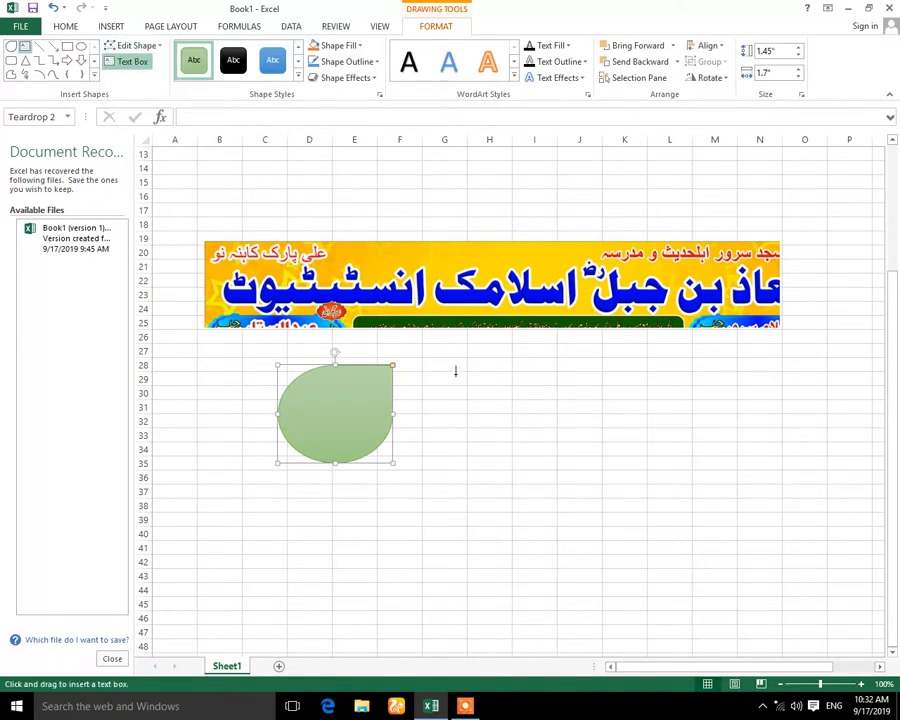
{"action": "left_click_drag", "start_coordinate": [455, 371], "coordinate": [564, 472]}
{"action": "mouse_move", "coordinate": [317, 389]}
{"action": "left_mouse_down"}
{"action": "mouse_move", "coordinate": [382, 436]}
{"action": "mouse_move", "coordinate": [328, 392]}
{"action": "left_mouse_up"}
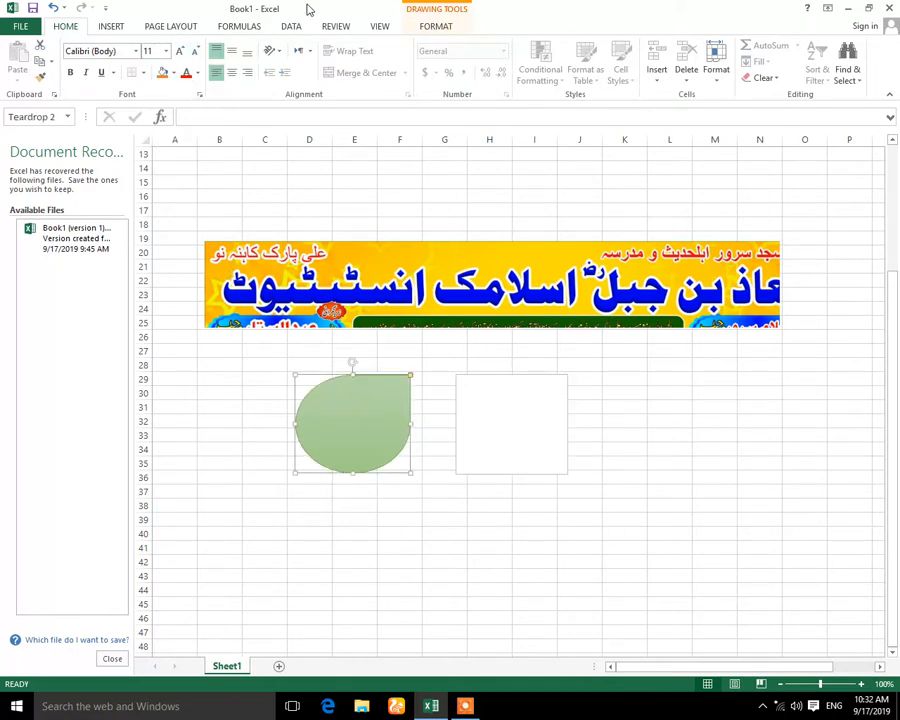
Draw a small text box about 0.69" high and 0.68" wide inside the teardrop.
{"action": "left_click", "coordinate": [437, 27]}
{"action": "left_click", "coordinate": [129, 61]}
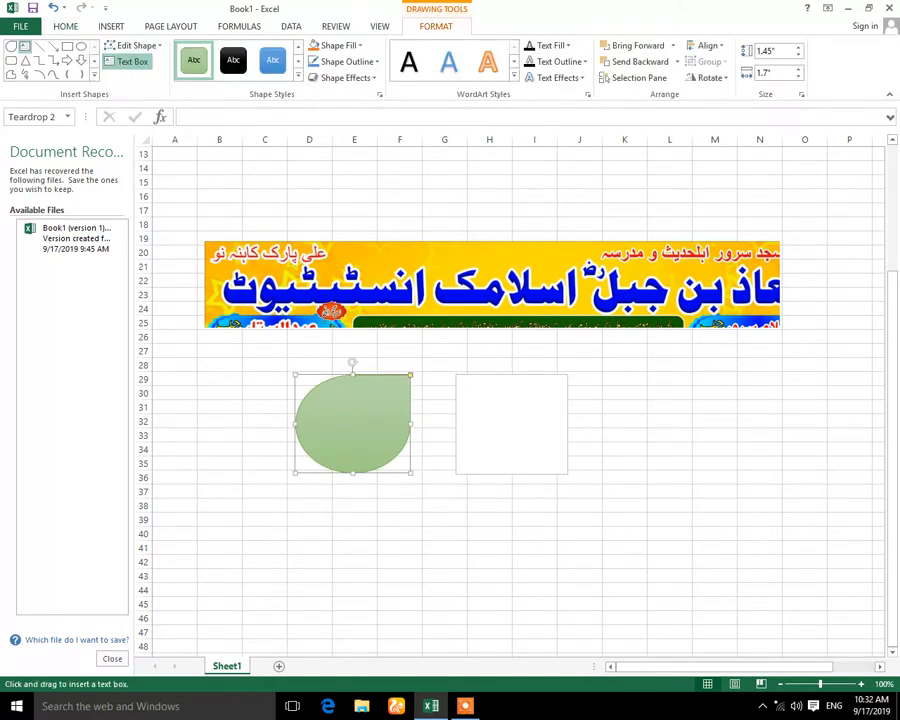
{"action": "left_click_drag", "start_coordinate": [336, 403], "coordinate": [379, 440]}
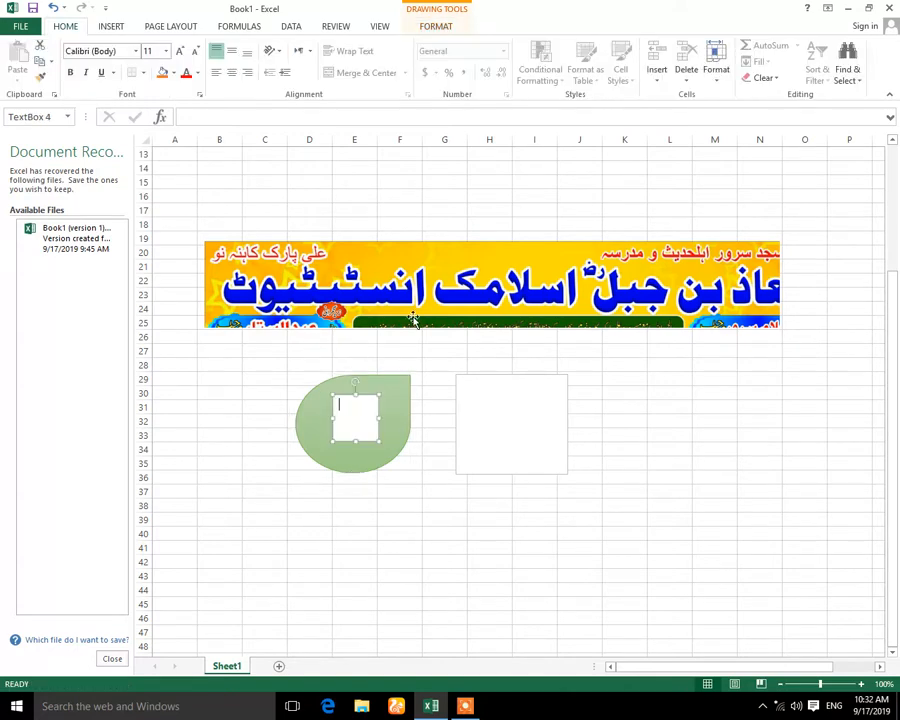
Apply the blue-outlined patterned WordArt style from the gallery's last row to the small text box.
{"action": "left_click", "coordinate": [430, 28]}
{"action": "left_click", "coordinate": [94, 78]}
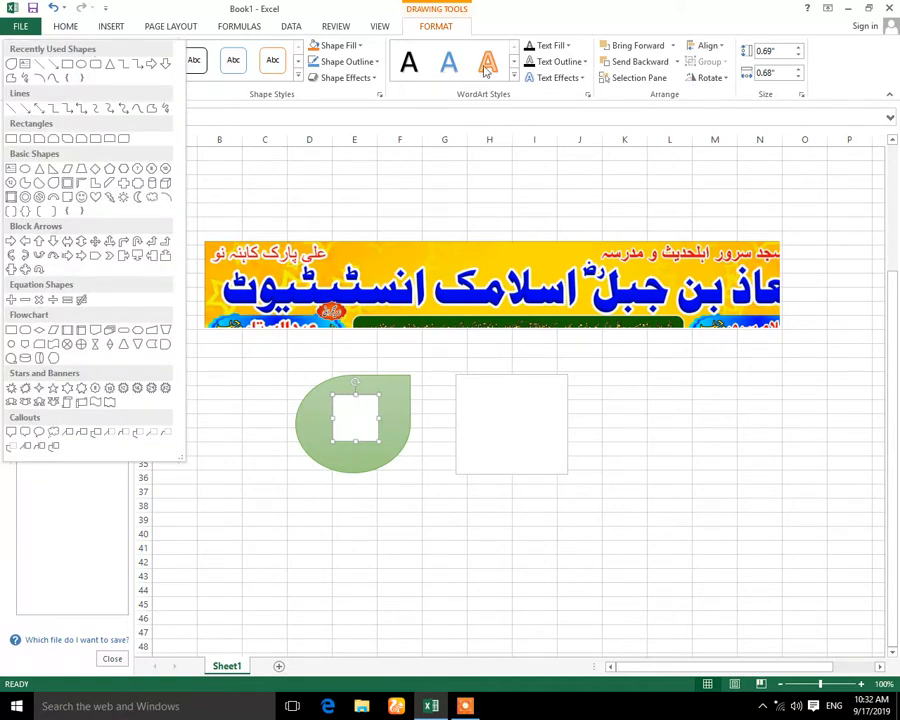
{"action": "left_click", "coordinate": [512, 78]}
{"action": "left_click", "coordinate": [512, 78]}
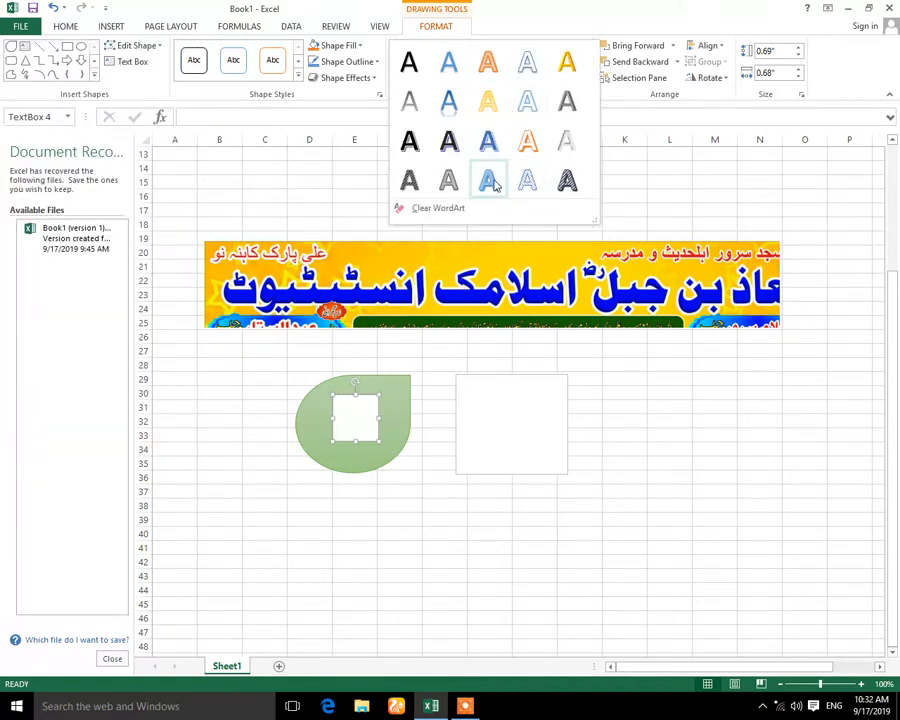
{"action": "left_click", "coordinate": [528, 181]}
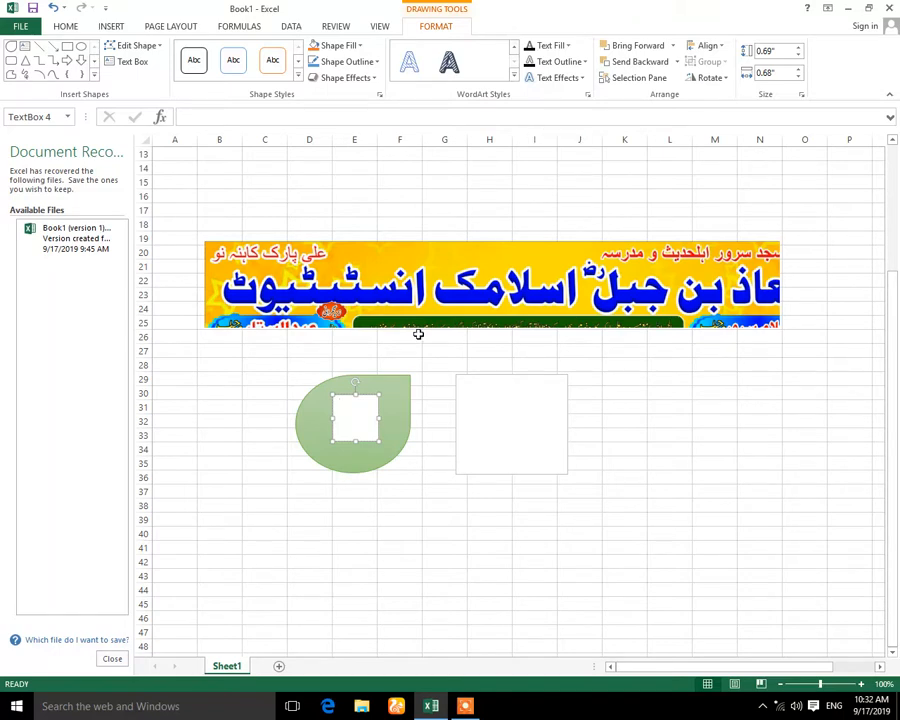
{"action": "left_click", "coordinate": [568, 46]}
{"action": "left_click", "coordinate": [569, 47]}
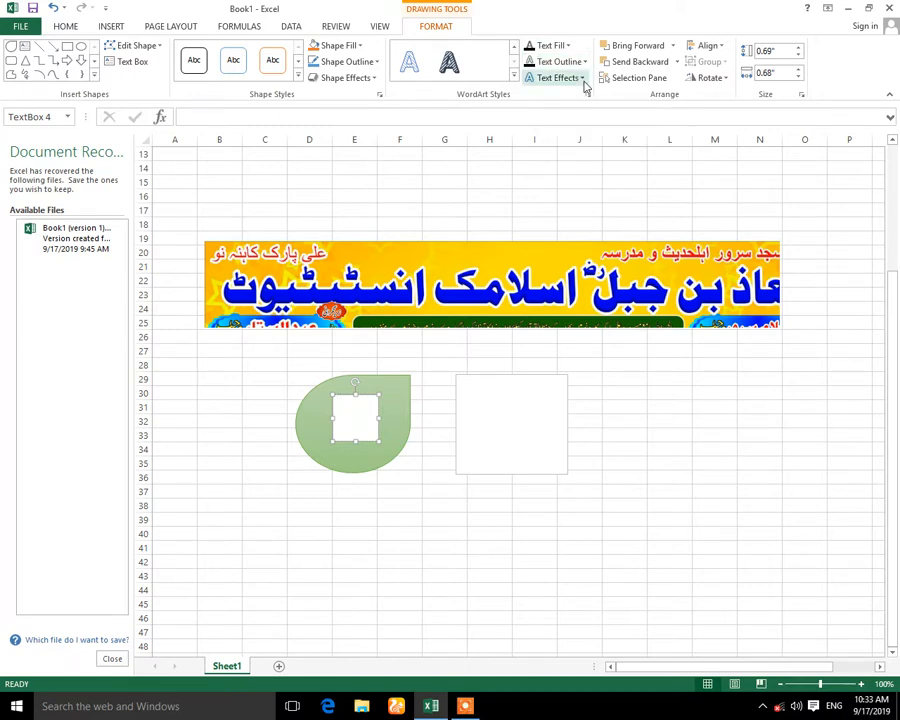
{"action": "left_click", "coordinate": [585, 84]}
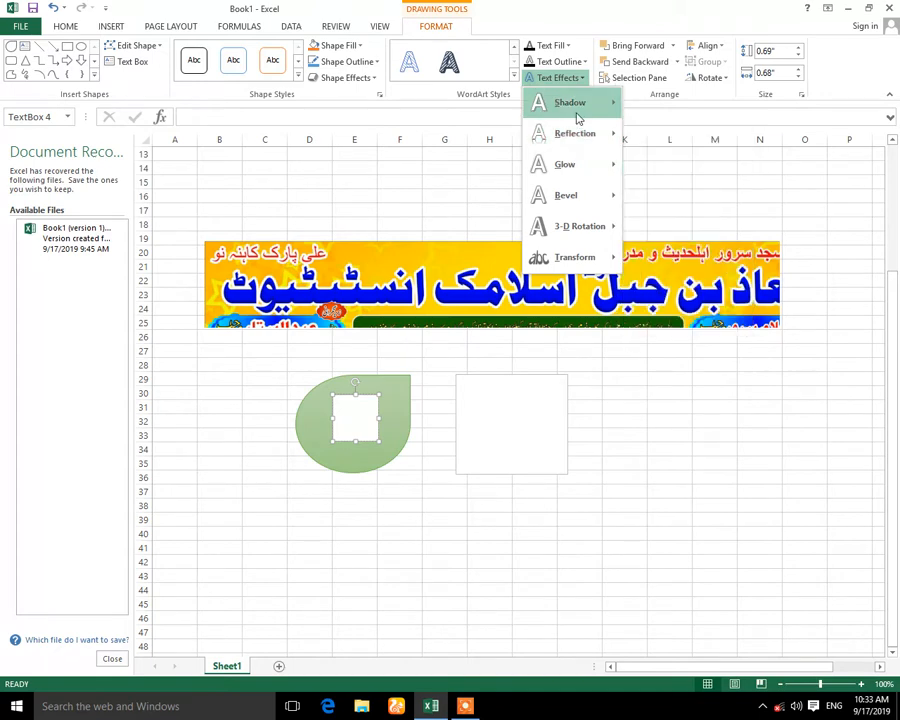
{"action": "mouse_move", "coordinate": [568, 145]}
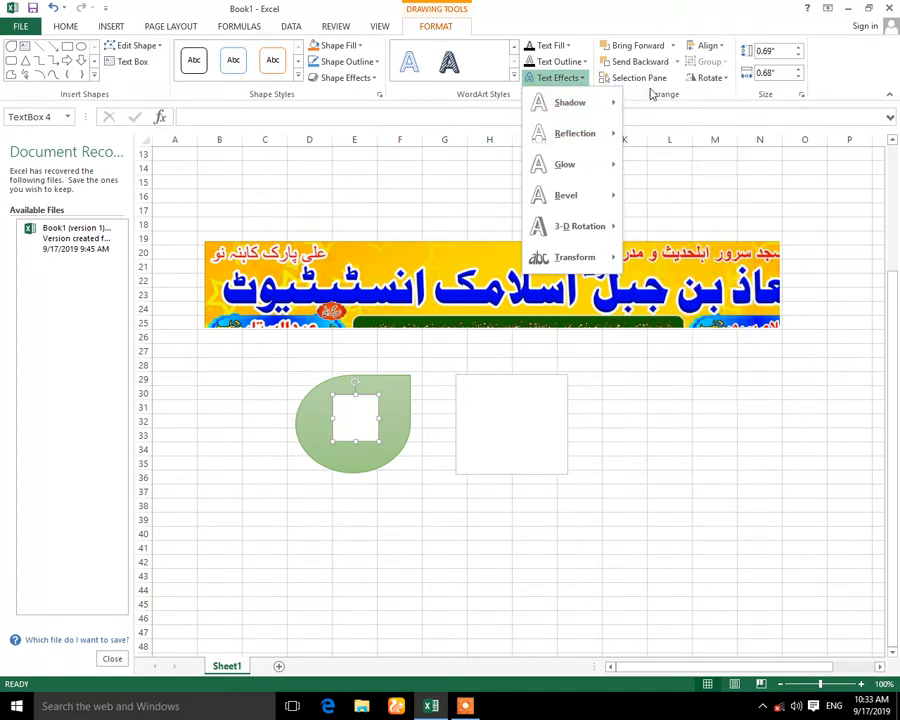
Browse the available SmartArt graphics by category, including Process, Cycle, Hierarchy, Relationship, Matrix and Pyramid.
{"action": "mouse_move", "coordinate": [603, 139]}
{"action": "left_click", "coordinate": [111, 26]}
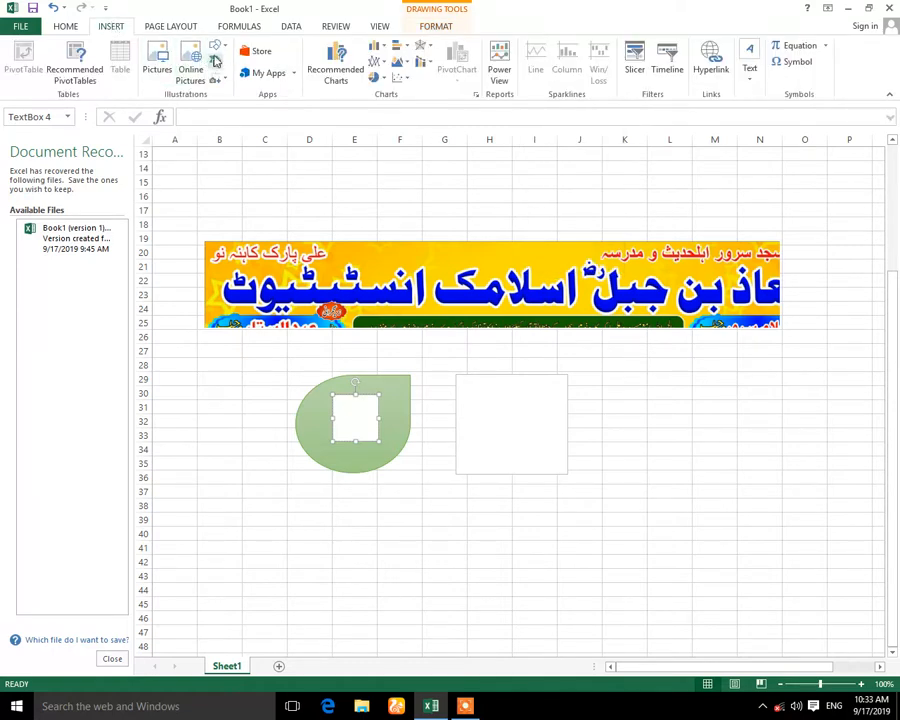
{"action": "left_click", "coordinate": [216, 63]}
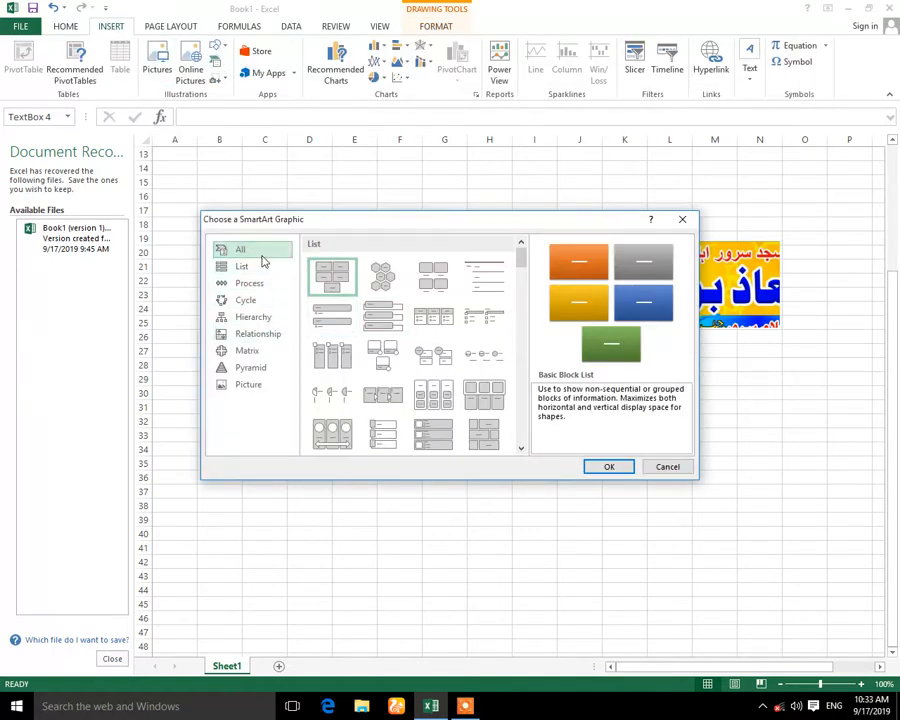
{"action": "scroll", "coordinate": [360, 310], "scroll_direction": "down", "scroll_amount": 10}
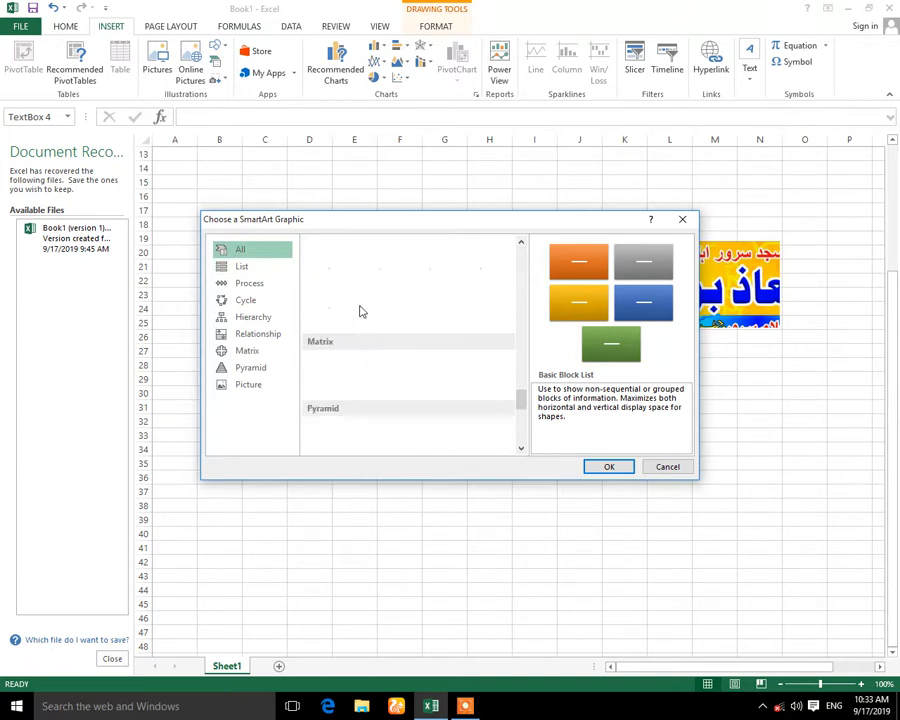
{"action": "left_click", "coordinate": [249, 284]}
{"action": "left_click", "coordinate": [248, 302]}
{"action": "left_click", "coordinate": [262, 318]}
{"action": "left_click", "coordinate": [262, 334]}
{"action": "left_click", "coordinate": [250, 351]}
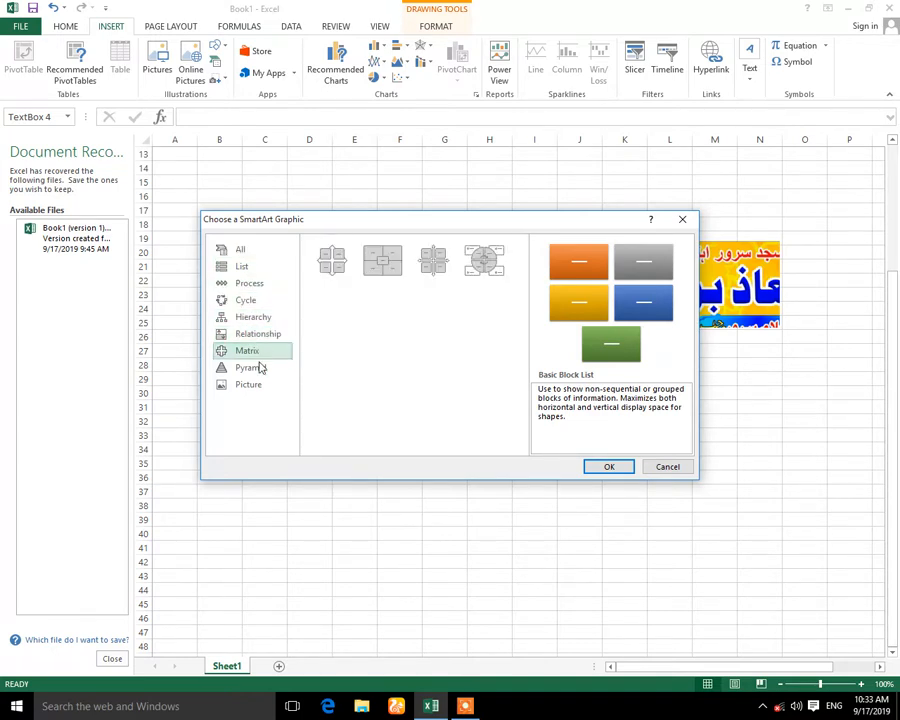
{"action": "left_click", "coordinate": [248, 367]}
{"action": "left_click", "coordinate": [256, 317]}
{"action": "left_click", "coordinate": [250, 299]}
{"action": "left_click", "coordinate": [252, 286]}
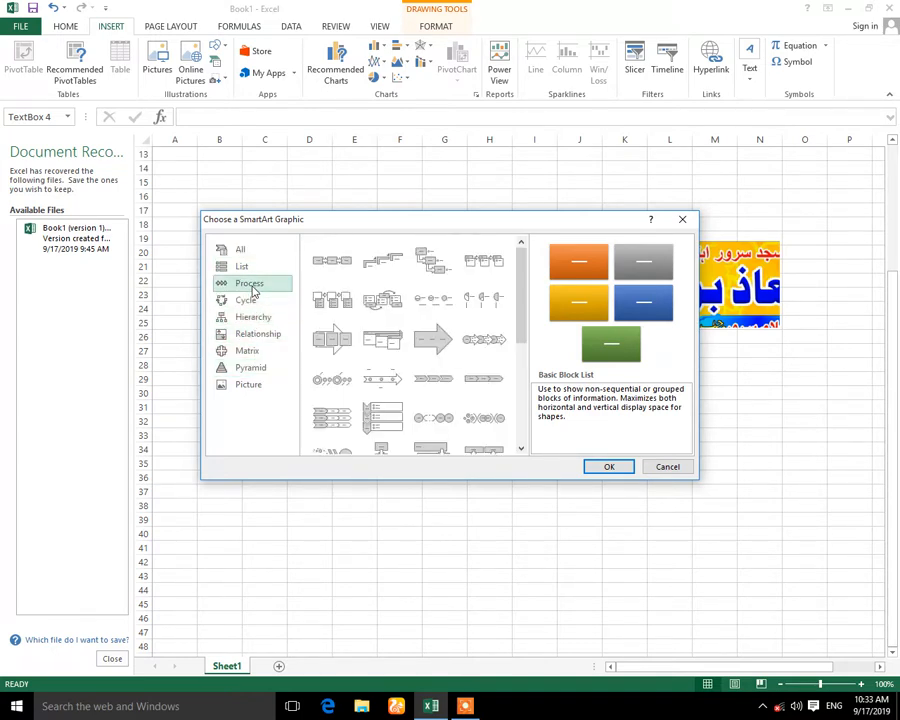
{"action": "left_click", "coordinate": [238, 252]}
Insert a Continuous Picture List SmartArt graphic into the sheet.
{"action": "scroll", "coordinate": [408, 347], "scroll_direction": "down", "scroll_amount": 10}
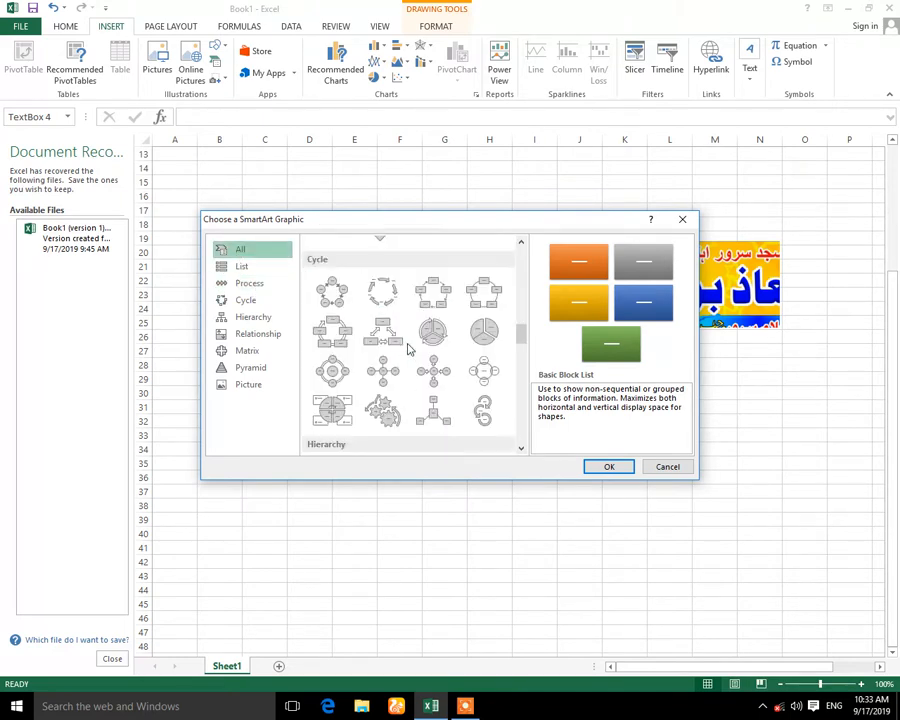
{"action": "scroll", "coordinate": [408, 349], "scroll_direction": "down", "scroll_amount": 3}
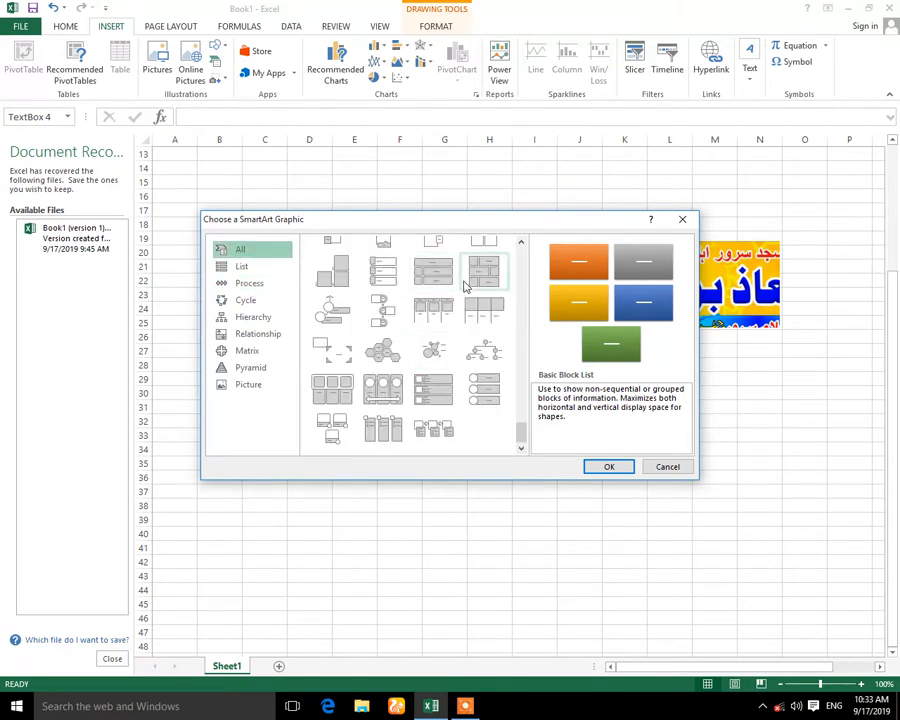
{"action": "left_click", "coordinate": [390, 388]}
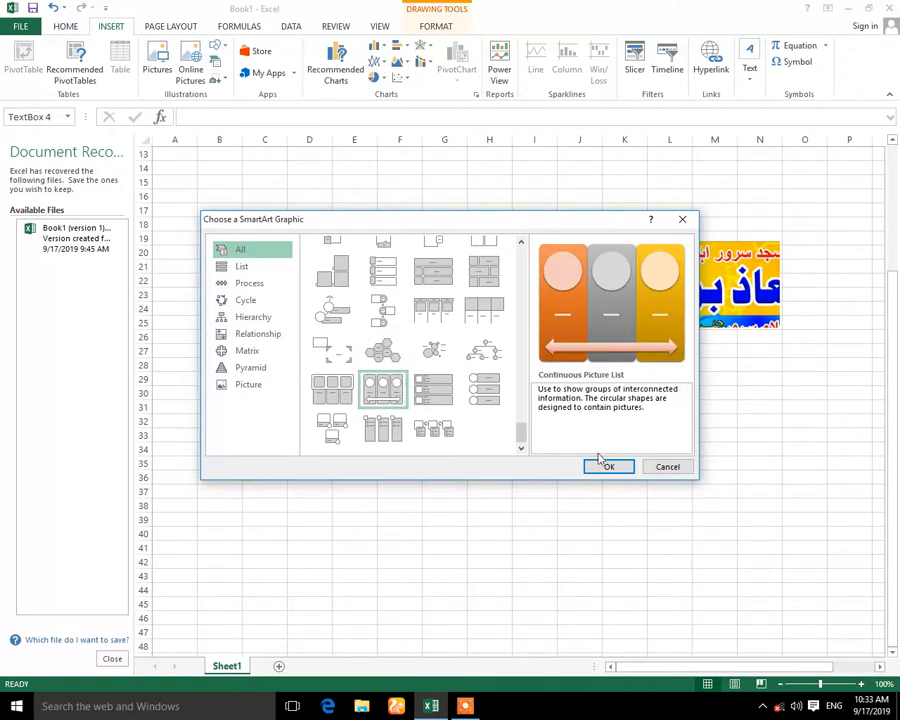
{"action": "left_click", "coordinate": [606, 463]}
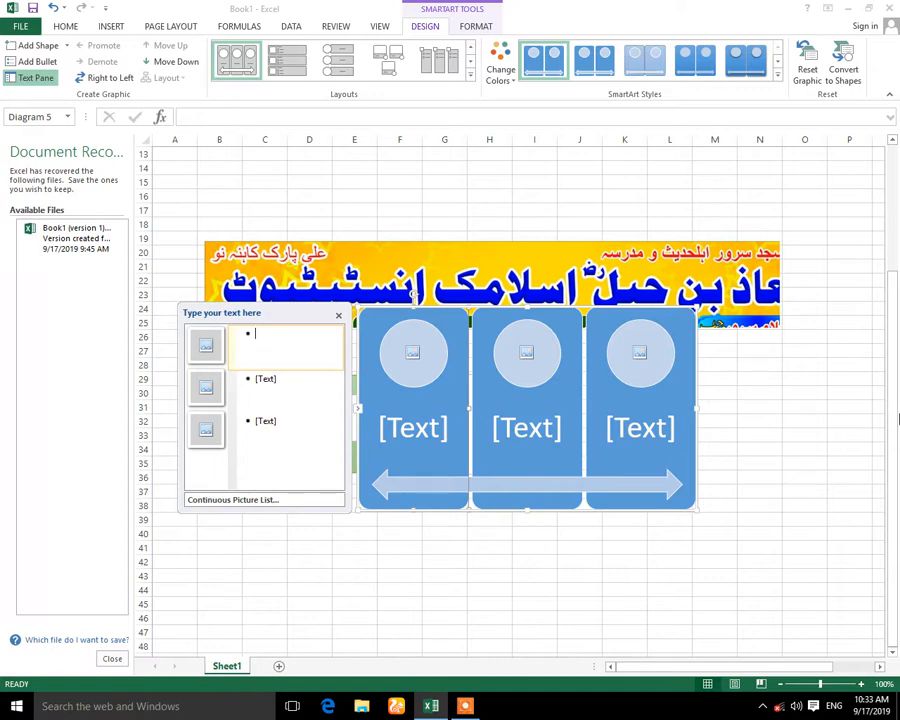
Fill in the three text entries of the SmartArt graphic with one name each and leave its text editing.
{"action": "type", "text": "azeem"}
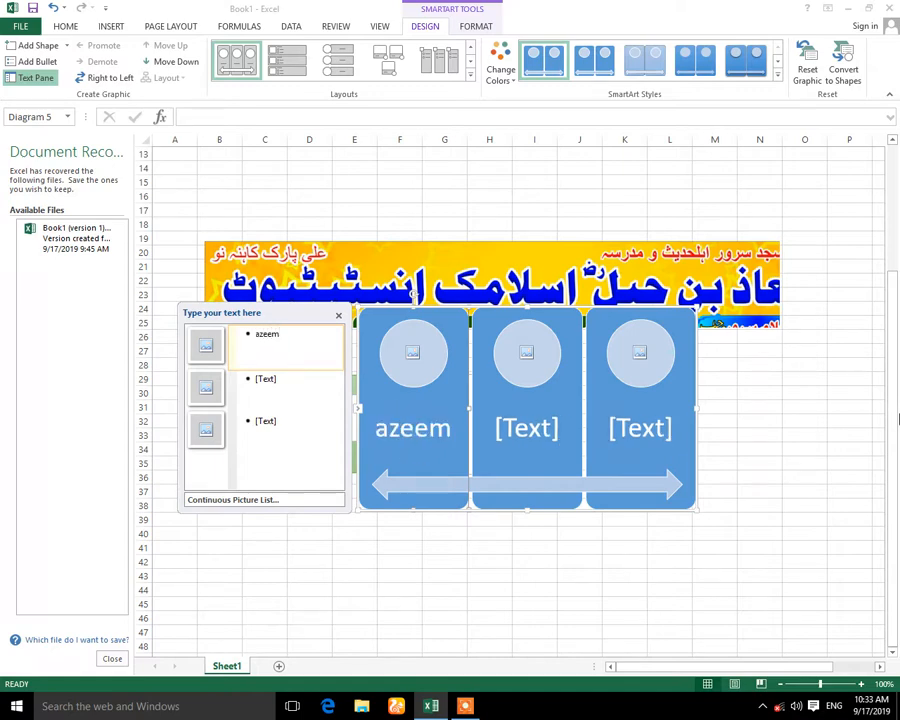
{"action": "left_click", "coordinate": [260, 378]}
{"action": "type", "text": "huss"}
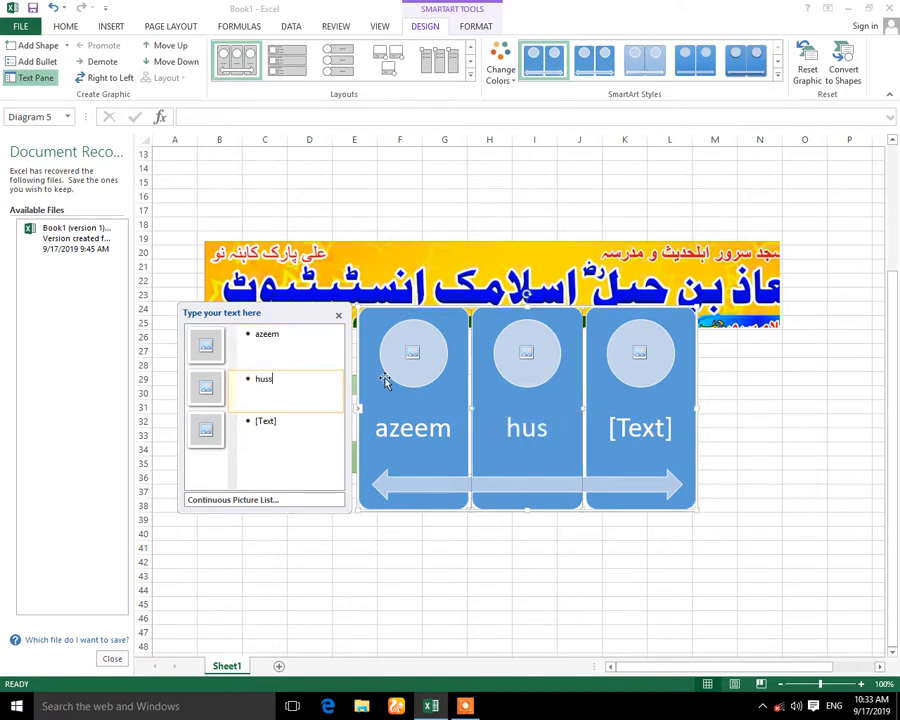
{"action": "type", "text": "ain"}
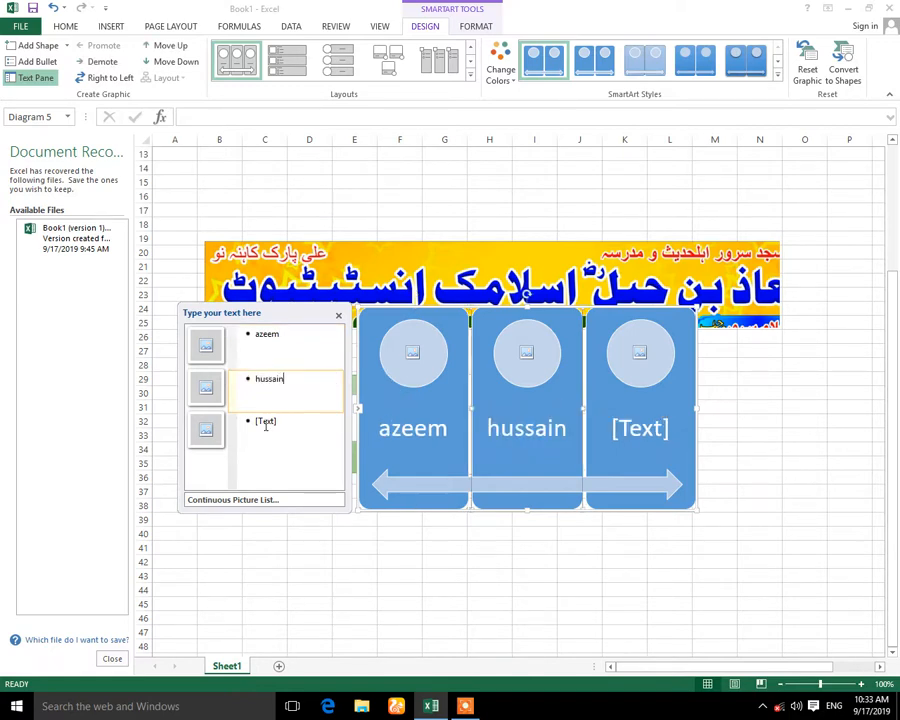
{"action": "left_click", "coordinate": [266, 424]}
{"action": "type", "text": "joogi"}
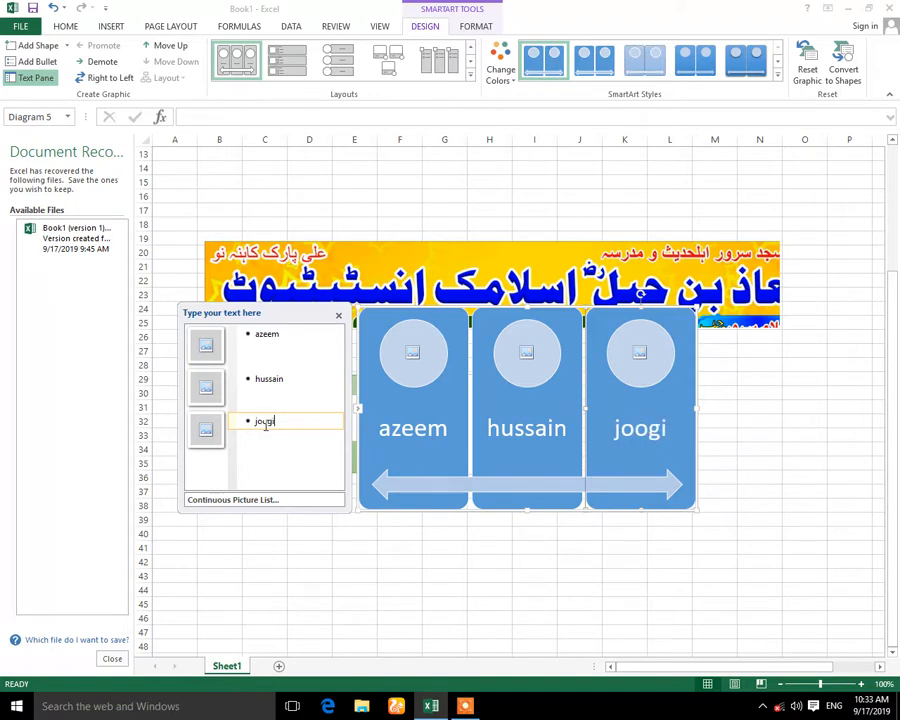
{"action": "left_click", "coordinate": [260, 521]}
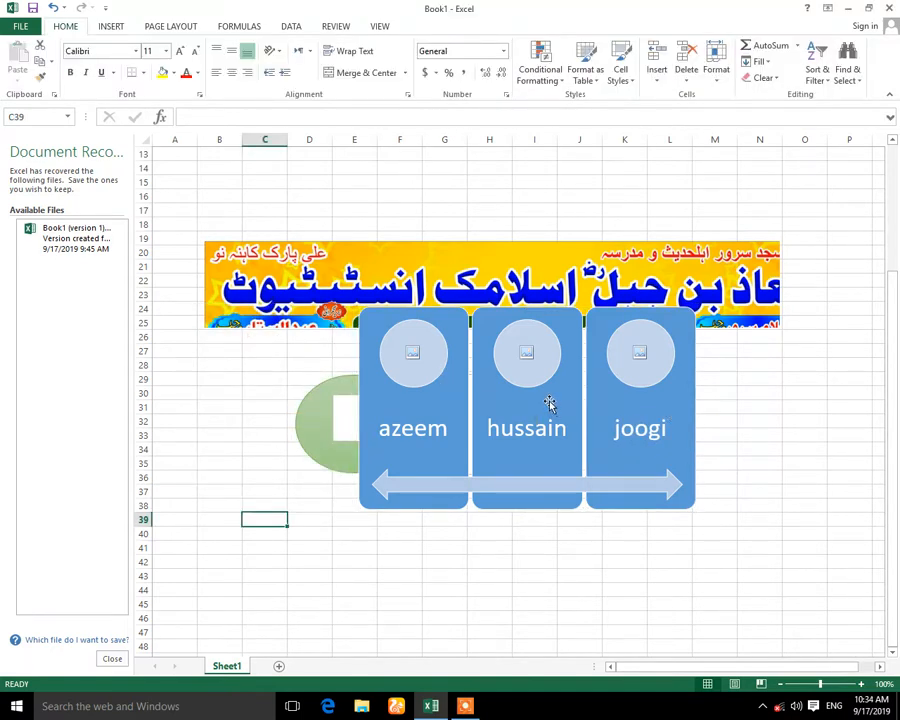
Move the middle panel of the SmartArt graphic to the left, and shift it back between the outer panels.
{"action": "left_click_drag", "start_coordinate": [558, 399], "coordinate": [509, 527]}
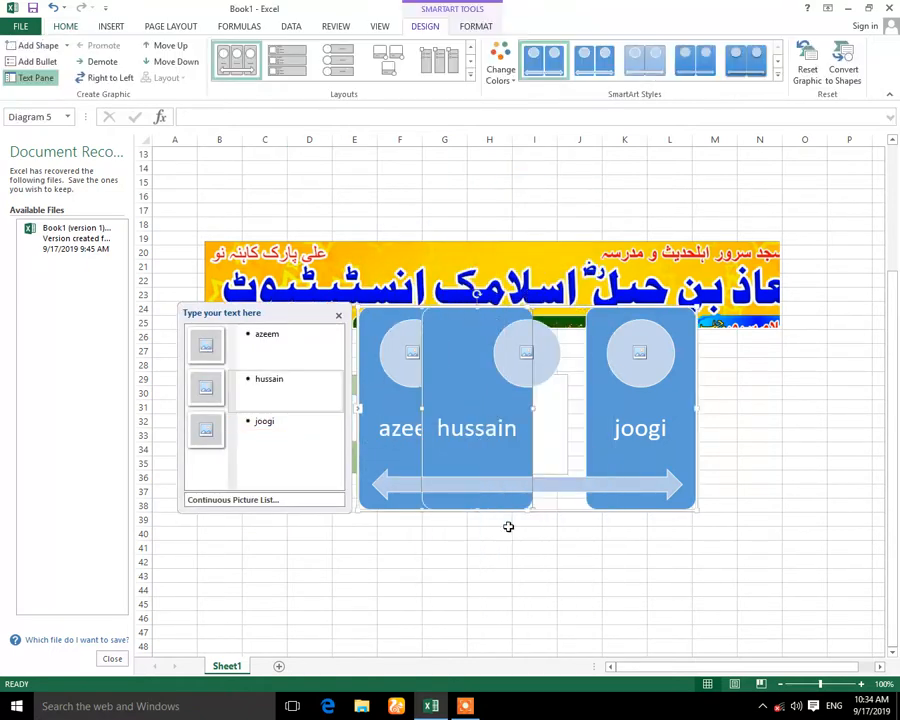
{"action": "left_click_drag", "start_coordinate": [488, 397], "coordinate": [506, 396]}
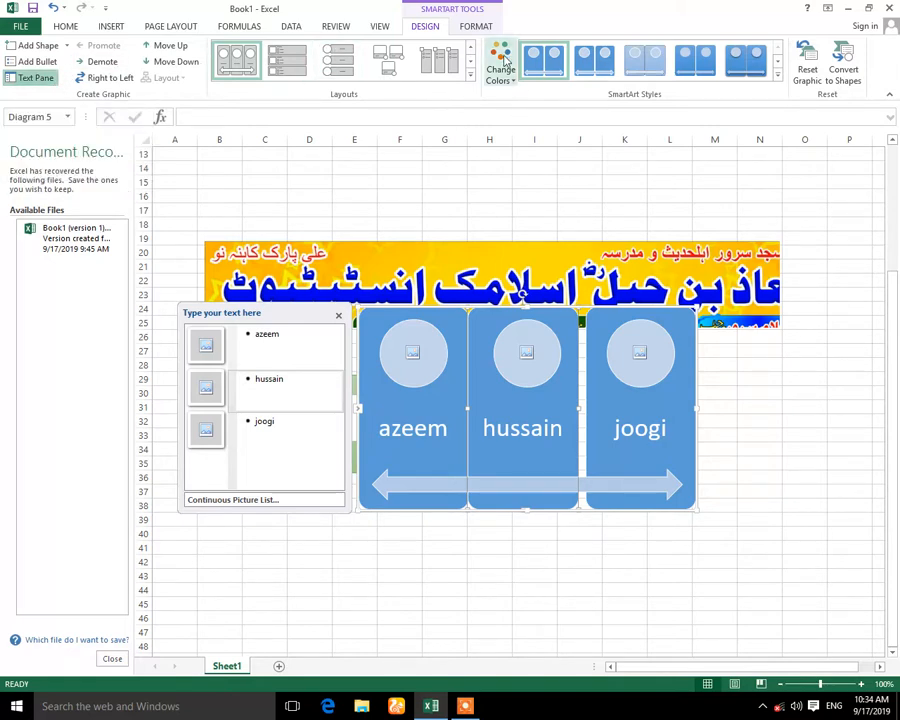
Change the SmartArt graphic's layout to Vertical Picture Accent List and recolor it with the orange dark-to-light gradient from Accent 2.
{"action": "left_click", "coordinate": [470, 76]}
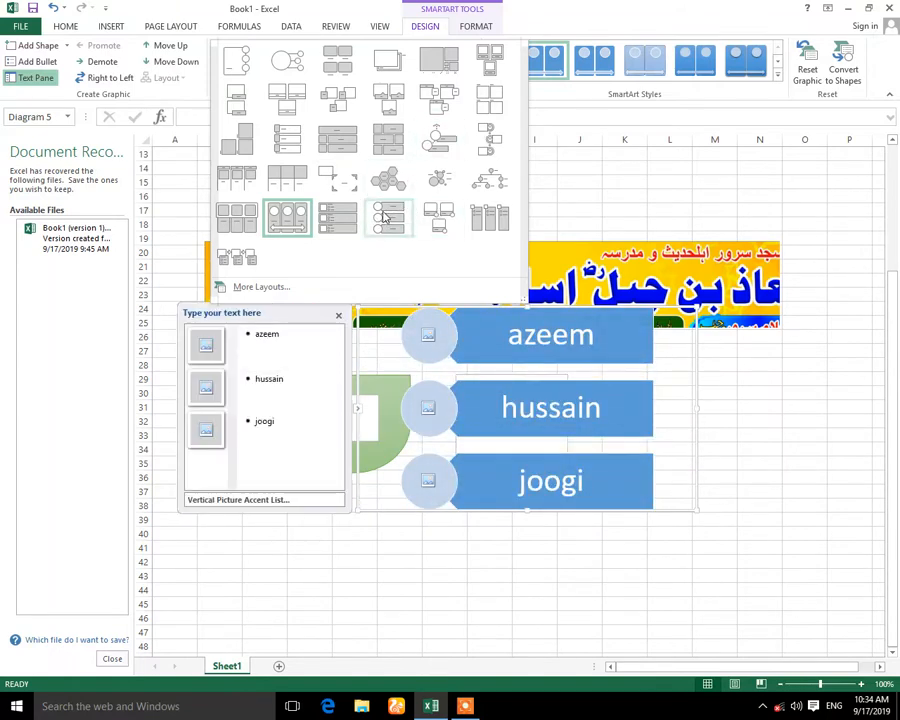
{"action": "left_click", "coordinate": [385, 216]}
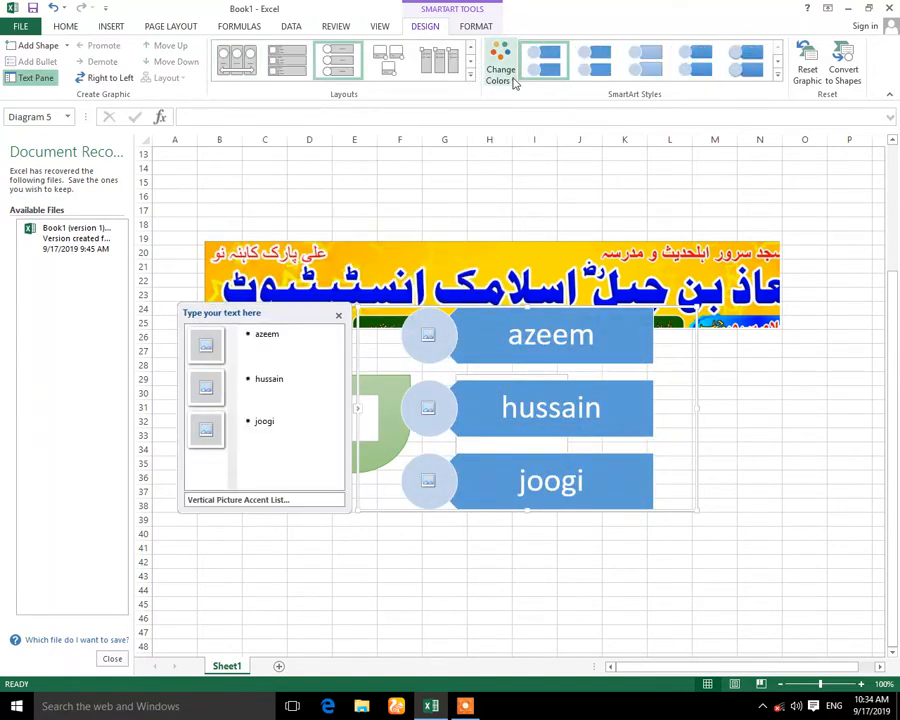
{"action": "left_click", "coordinate": [503, 72]}
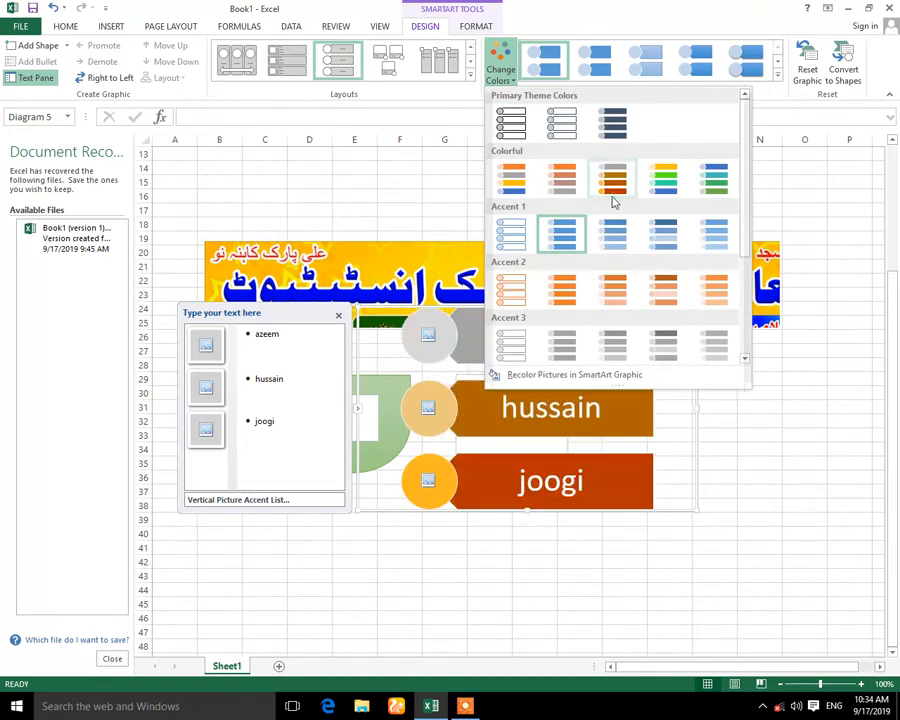
{"action": "left_click", "coordinate": [608, 290]}
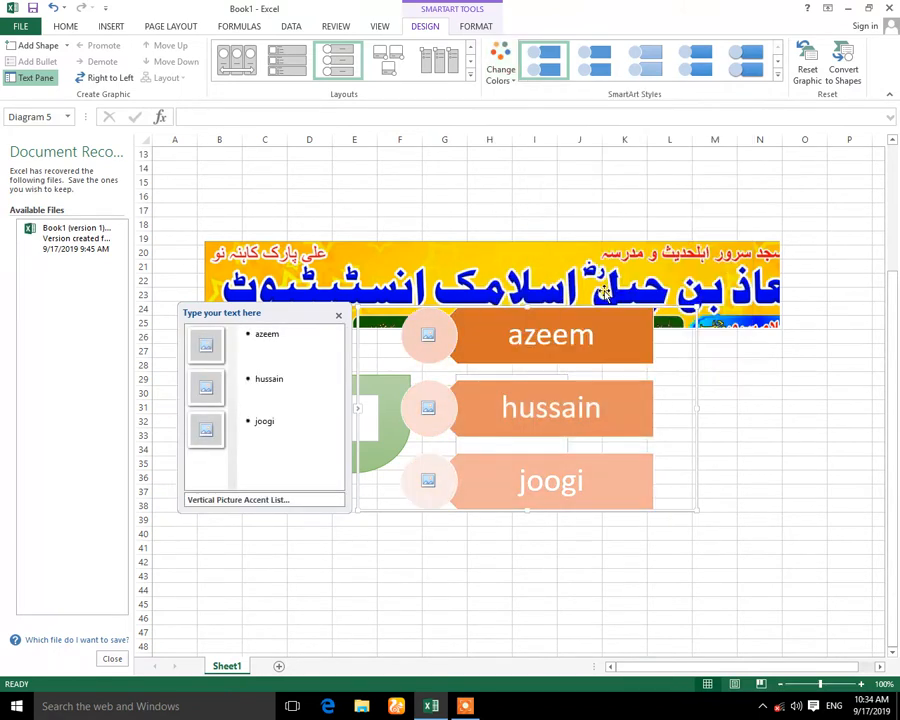
Try a pale flat style on the SmartArt graphic, and apply the tilted 3-D style with thick beveled bars.
{"action": "left_click", "coordinate": [658, 66]}
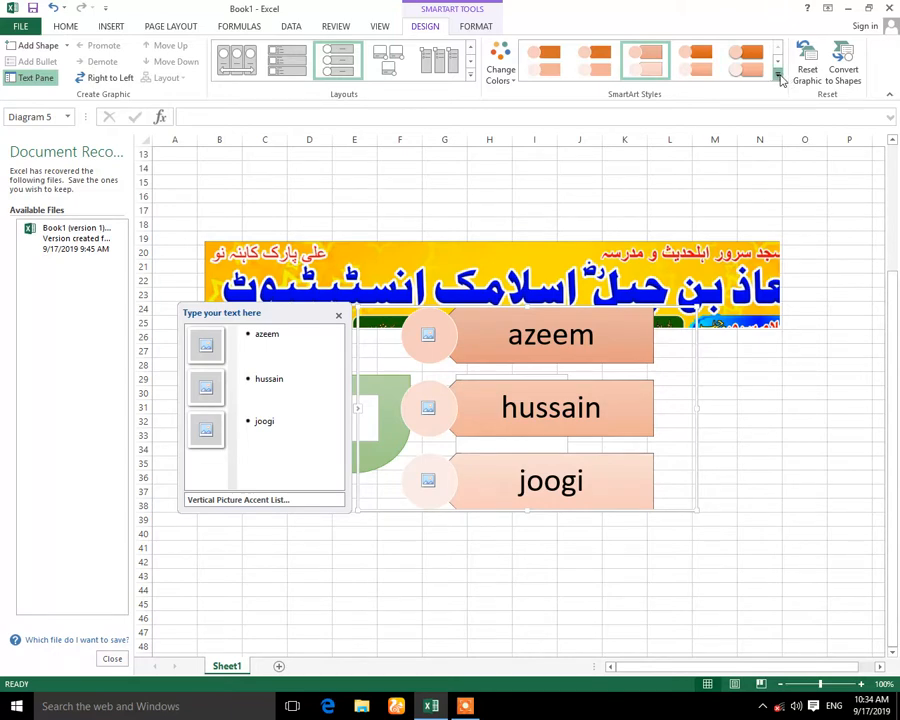
{"action": "left_click", "coordinate": [778, 74]}
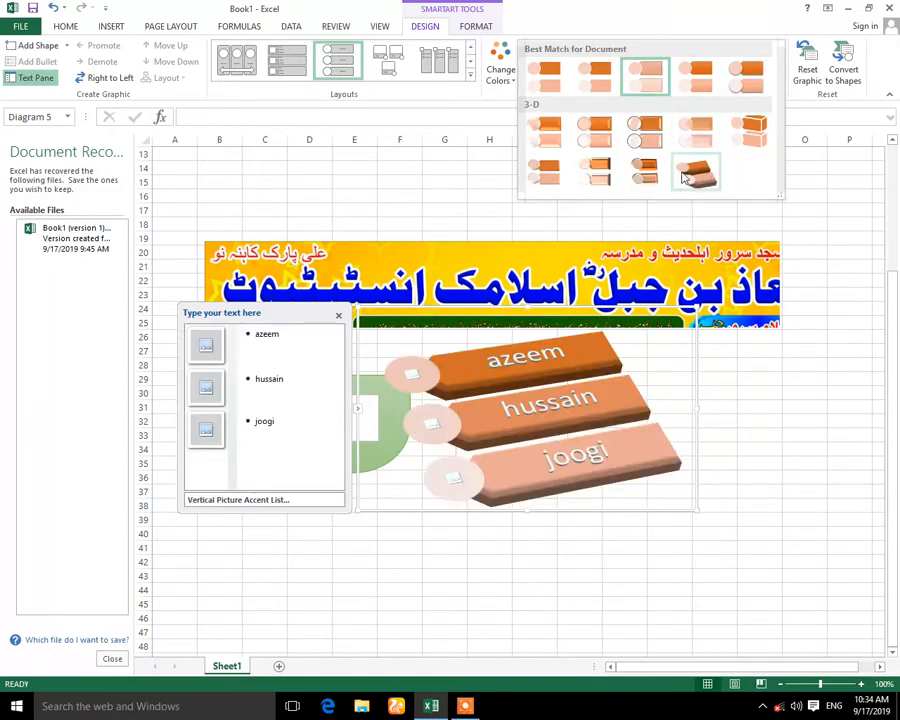
{"action": "left_click", "coordinate": [697, 180]}
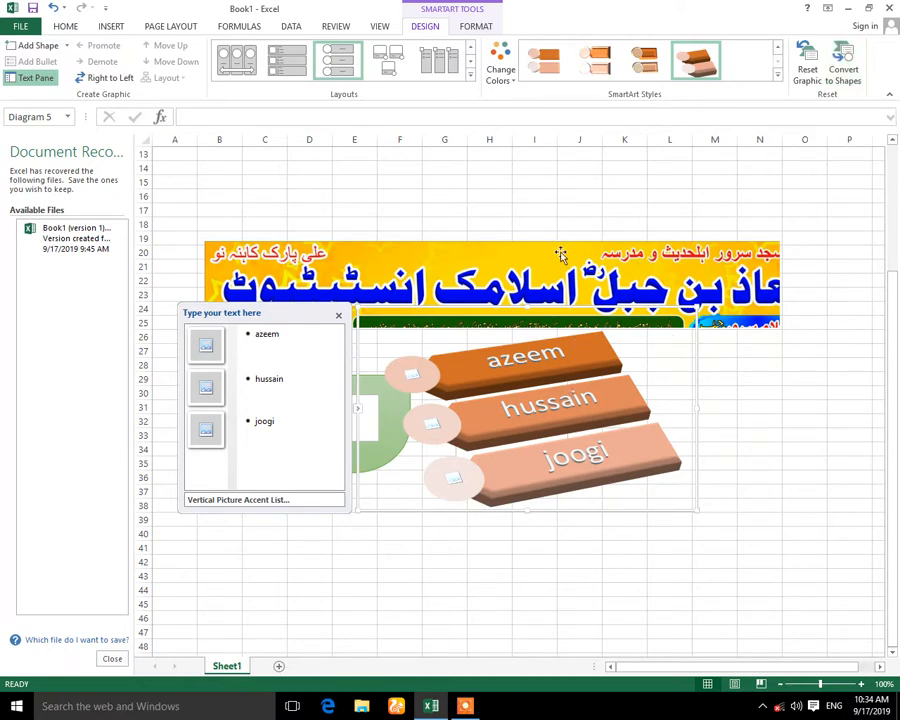
Insert a Pyramid List SmartArt graphic, move its middle text box up over the first one and hide the text pane.
{"action": "left_click", "coordinate": [121, 29]}
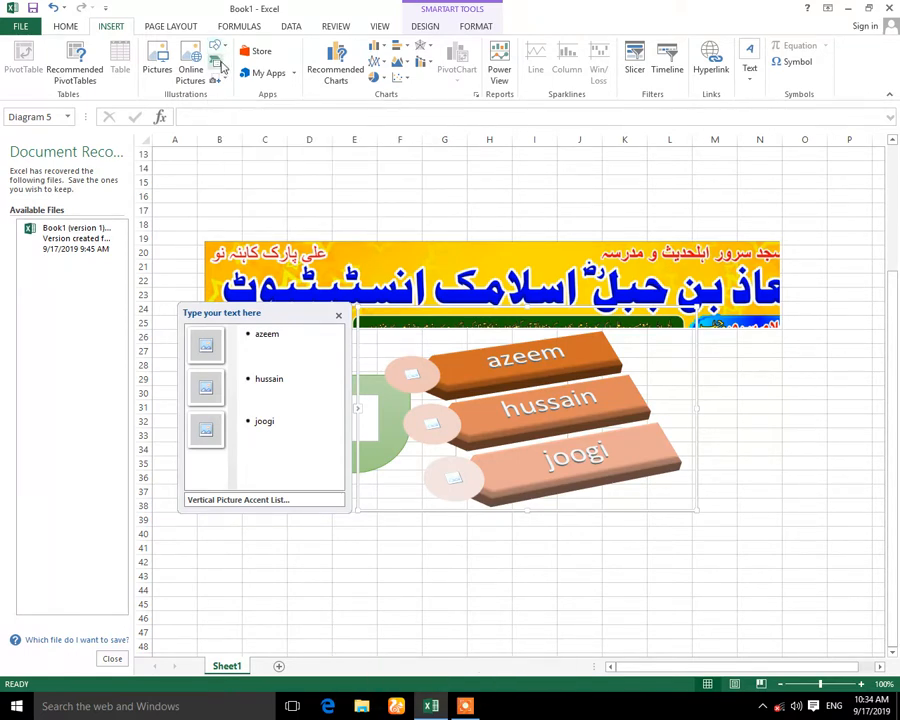
{"action": "left_click", "coordinate": [220, 64]}
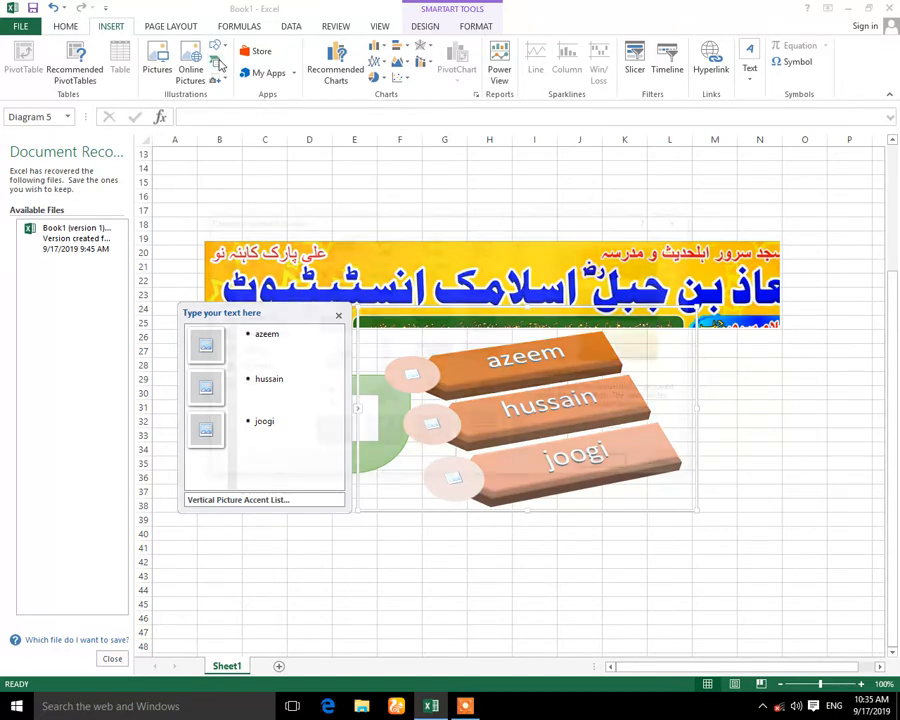
{"action": "left_click", "coordinate": [255, 369]}
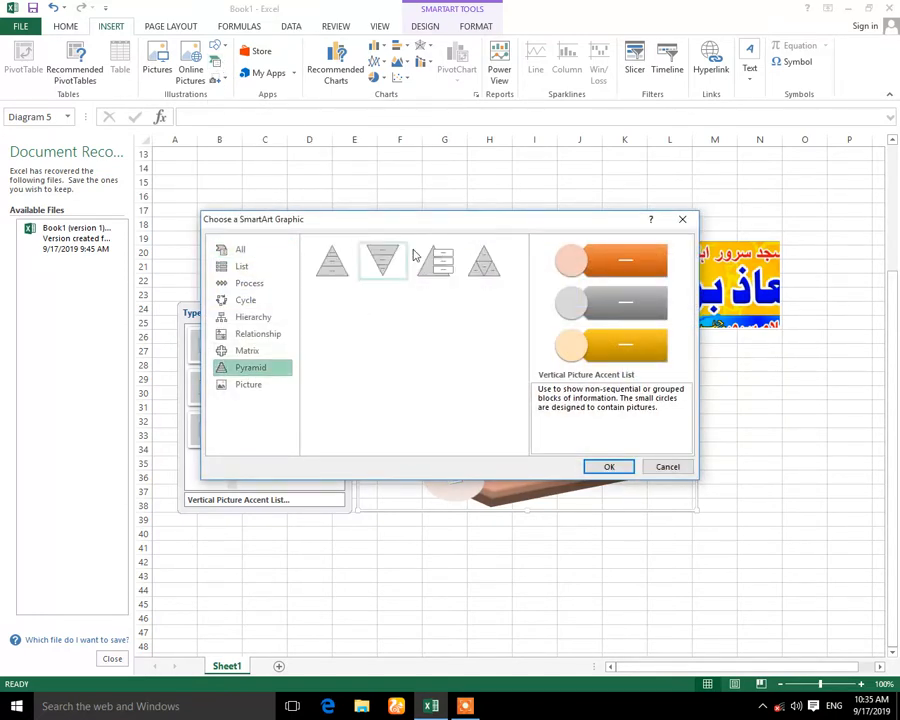
{"action": "left_click", "coordinate": [432, 259]}
{"action": "left_click", "coordinate": [620, 467]}
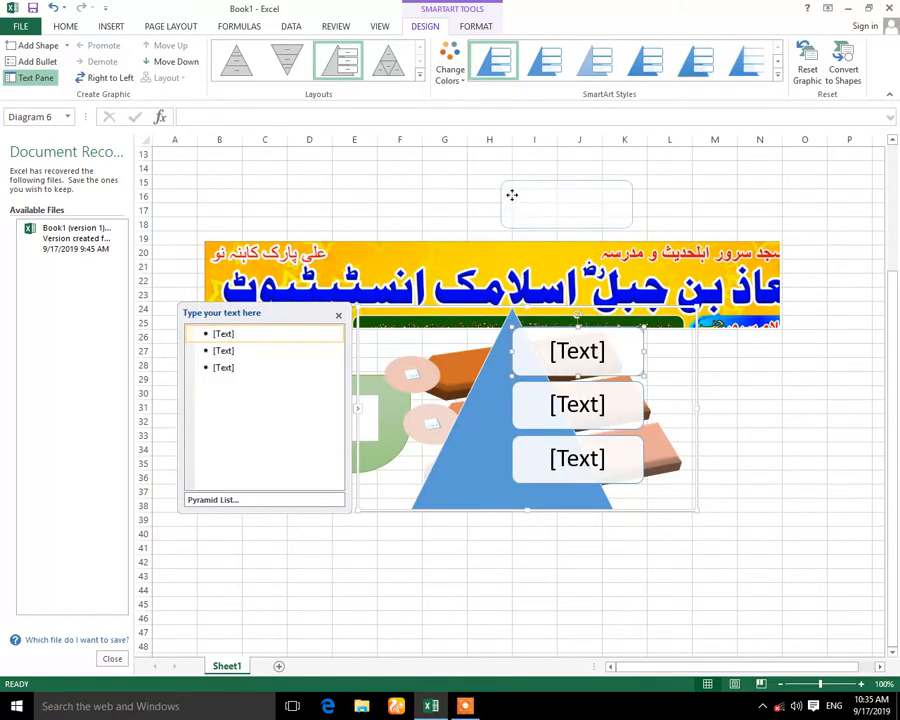
{"action": "mouse_move", "coordinate": [571, 422]}
{"action": "left_mouse_down"}
{"action": "mouse_move", "coordinate": [560, 348]}
{"action": "mouse_move", "coordinate": [578, 426]}
{"action": "left_mouse_up"}
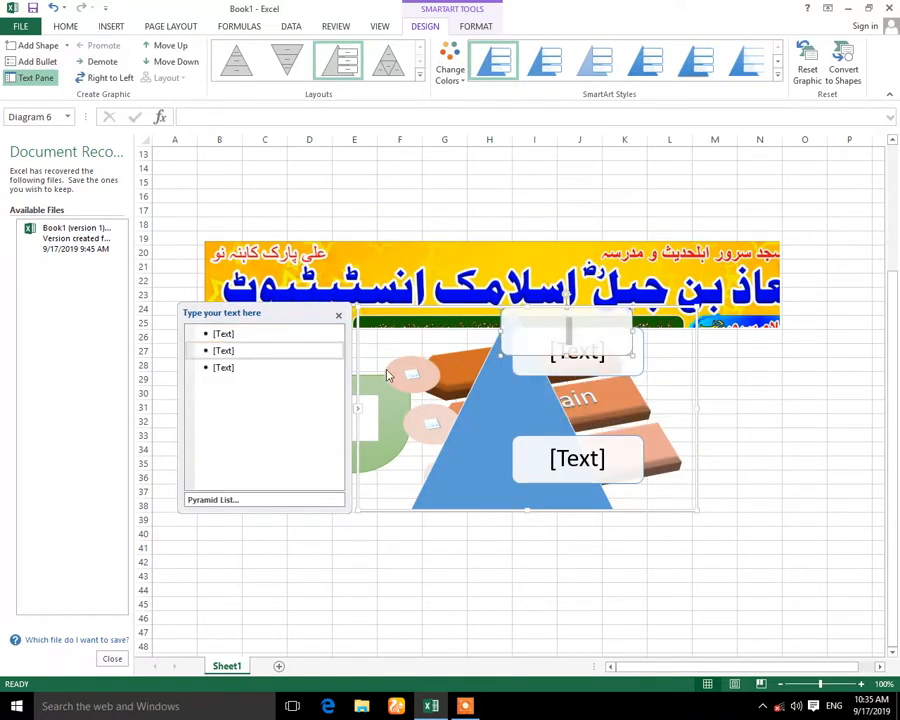
{"action": "left_click", "coordinate": [358, 410]}
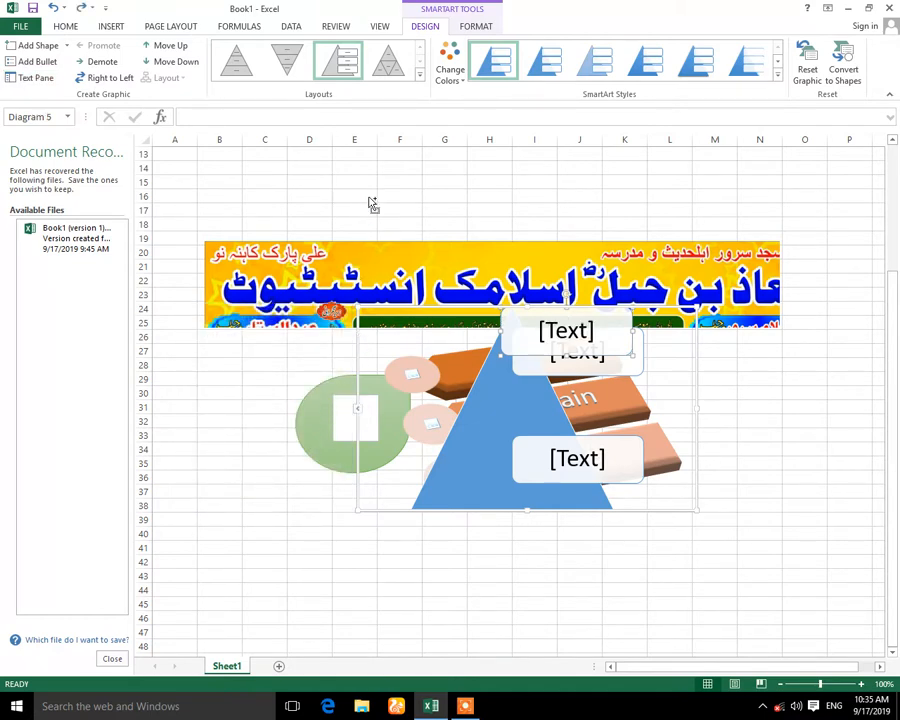
Undo the Pyramid List insertion, redo the tilted 3-D style on the picture list graphic and deselect it.
{"action": "key", "text": "ctrl+z"}
{"action": "key", "text": "ctrl+z"}
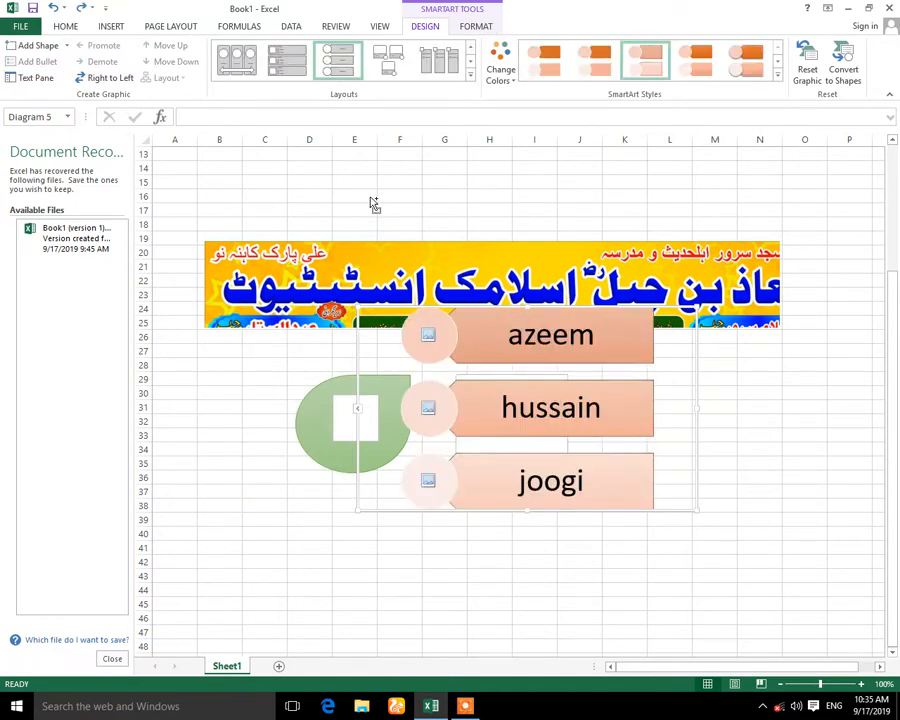
{"action": "key", "text": "ctrl+y"}
{"action": "left_click", "coordinate": [251, 392]}
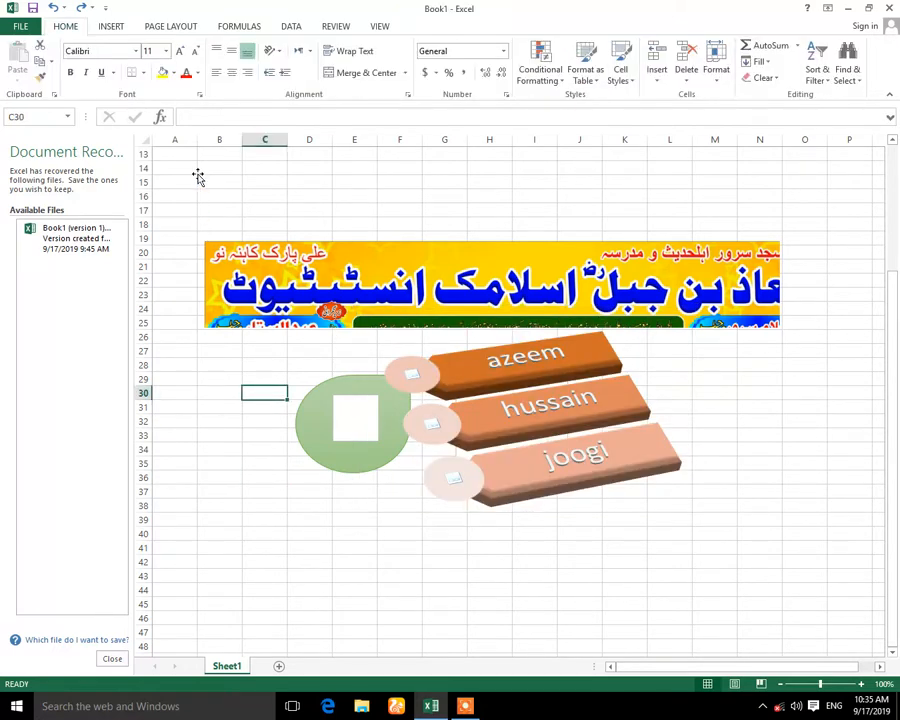
Open the choices for adding a screenshot of an open window to the sheet.
{"action": "left_click", "coordinate": [111, 26]}
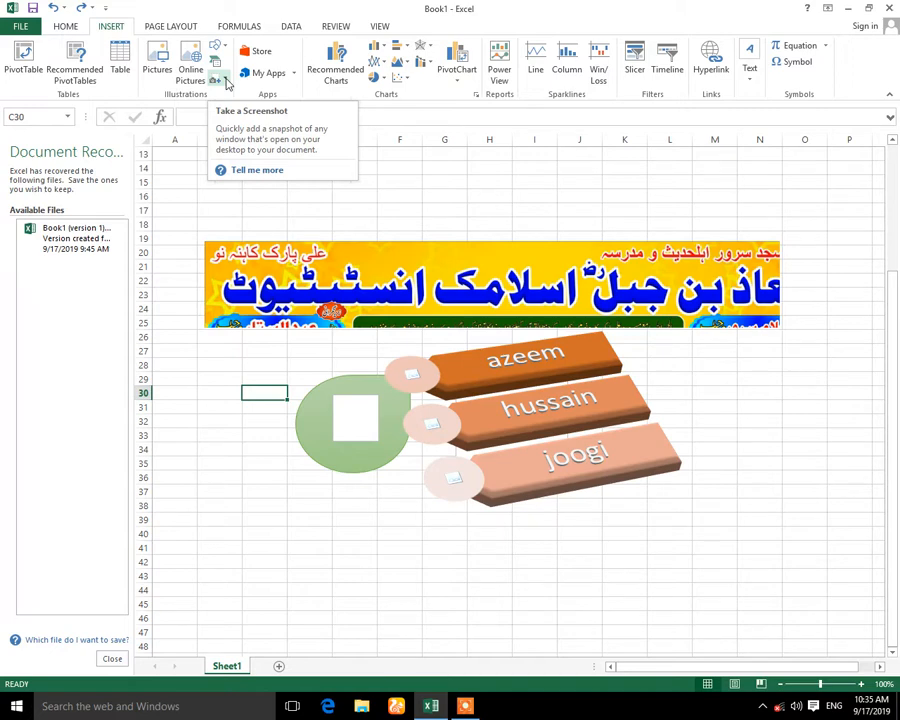
{"action": "left_click", "coordinate": [227, 83]}
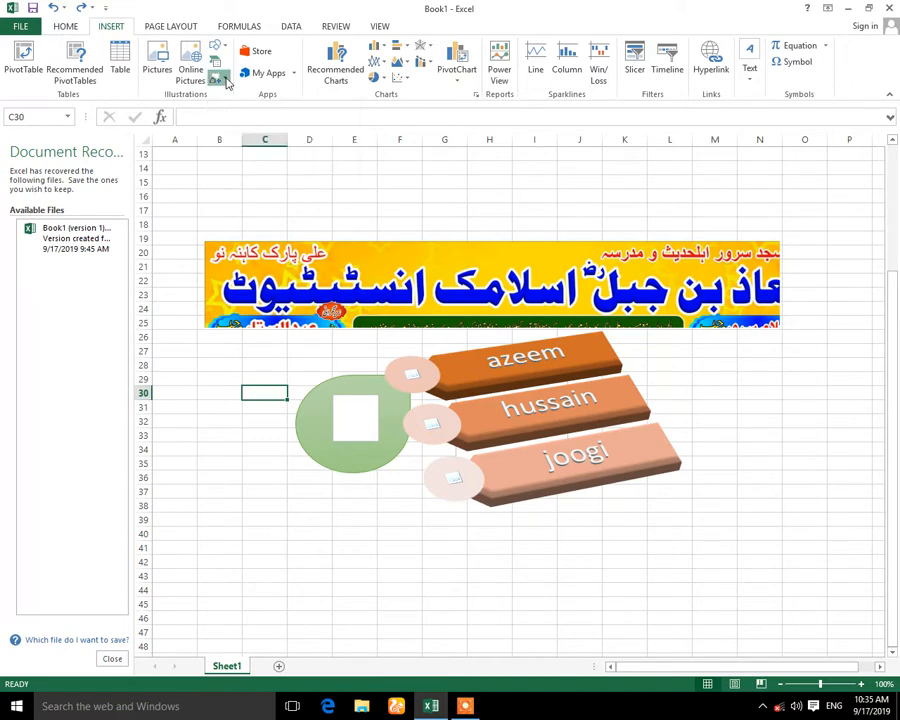